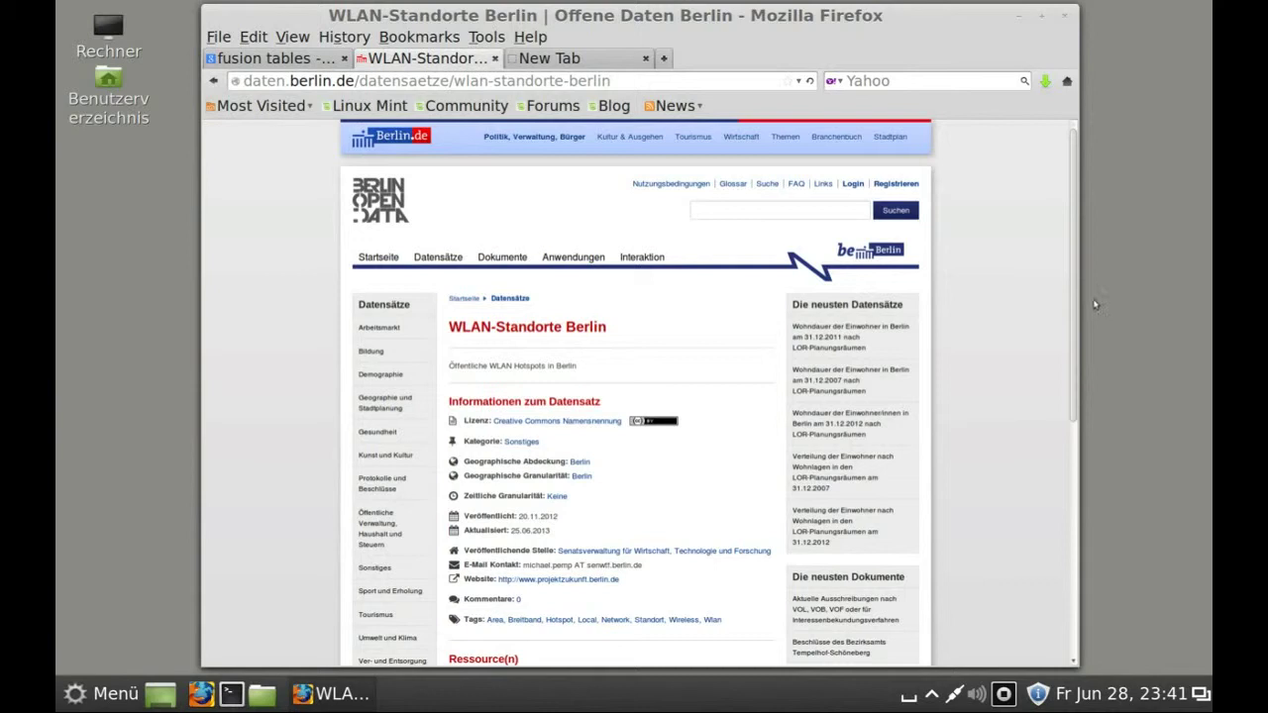
Step: Open the WLAN-Standorte Excel resource wlanstandort_final.xls from the dataset page in LibreOffice Calc
scroll(1075, 357, down, 1)
scroll(1075, 397, down, 5)
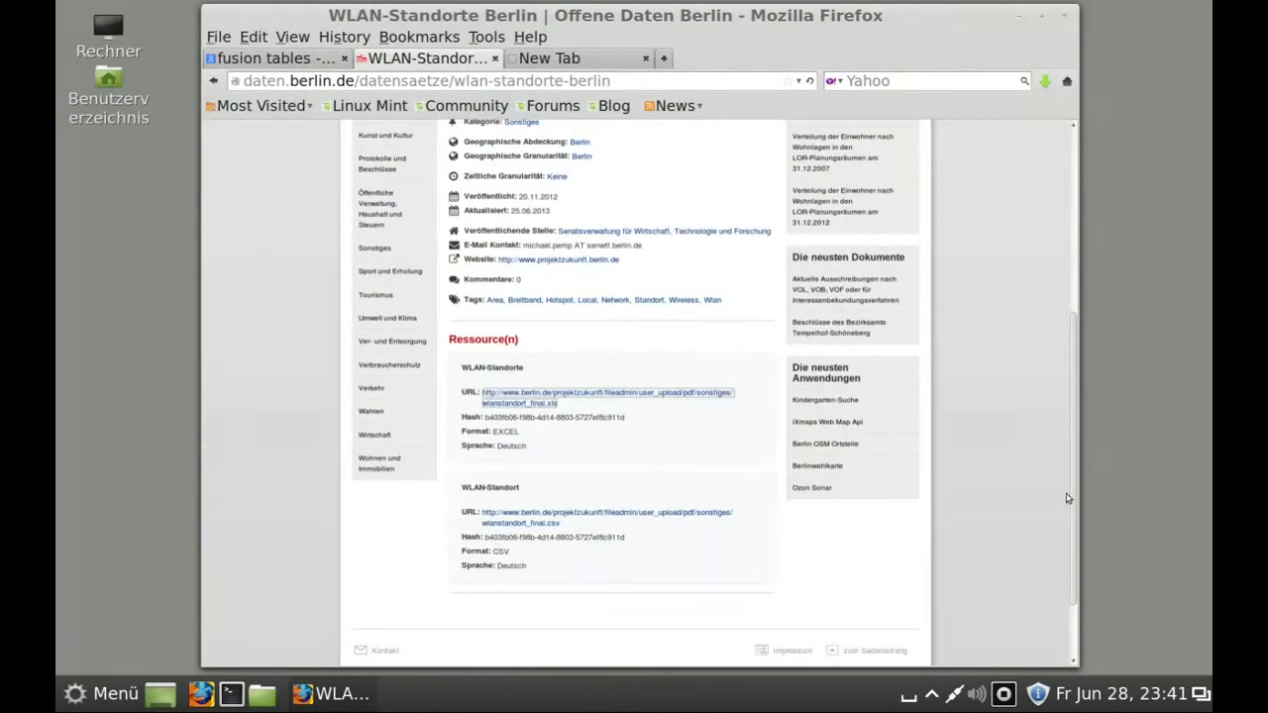
click(574, 467)
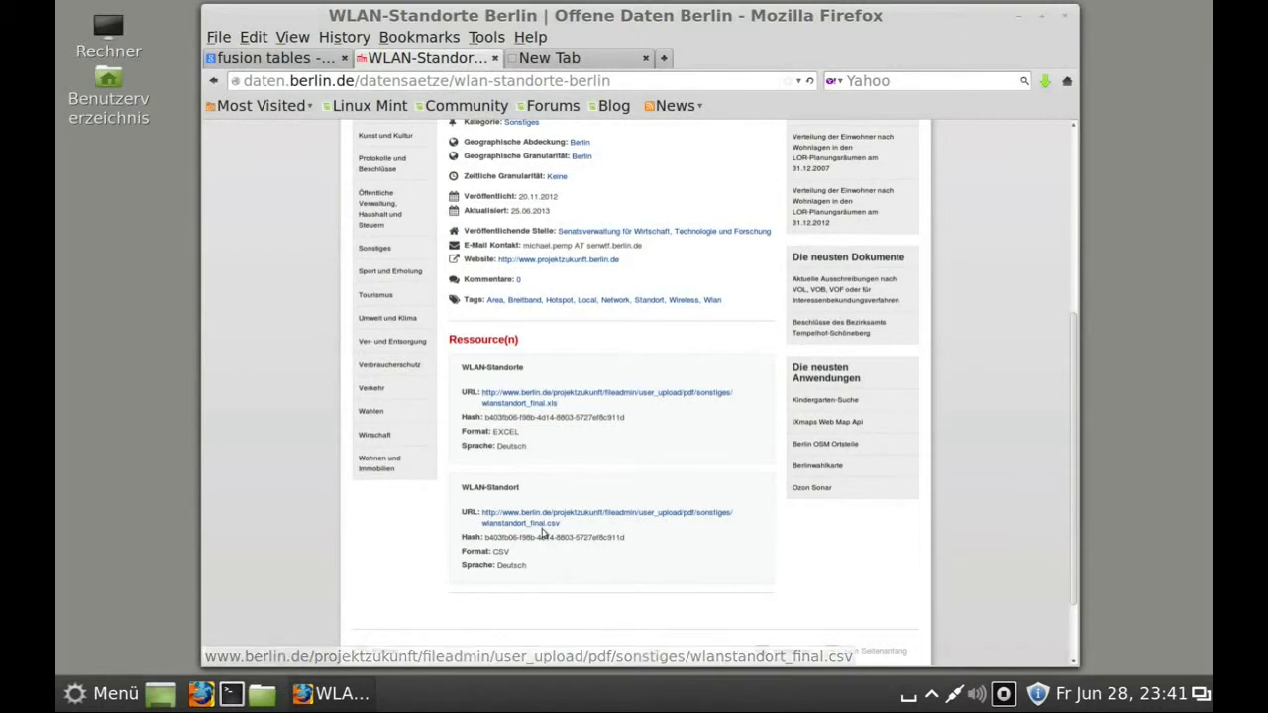
click(535, 404)
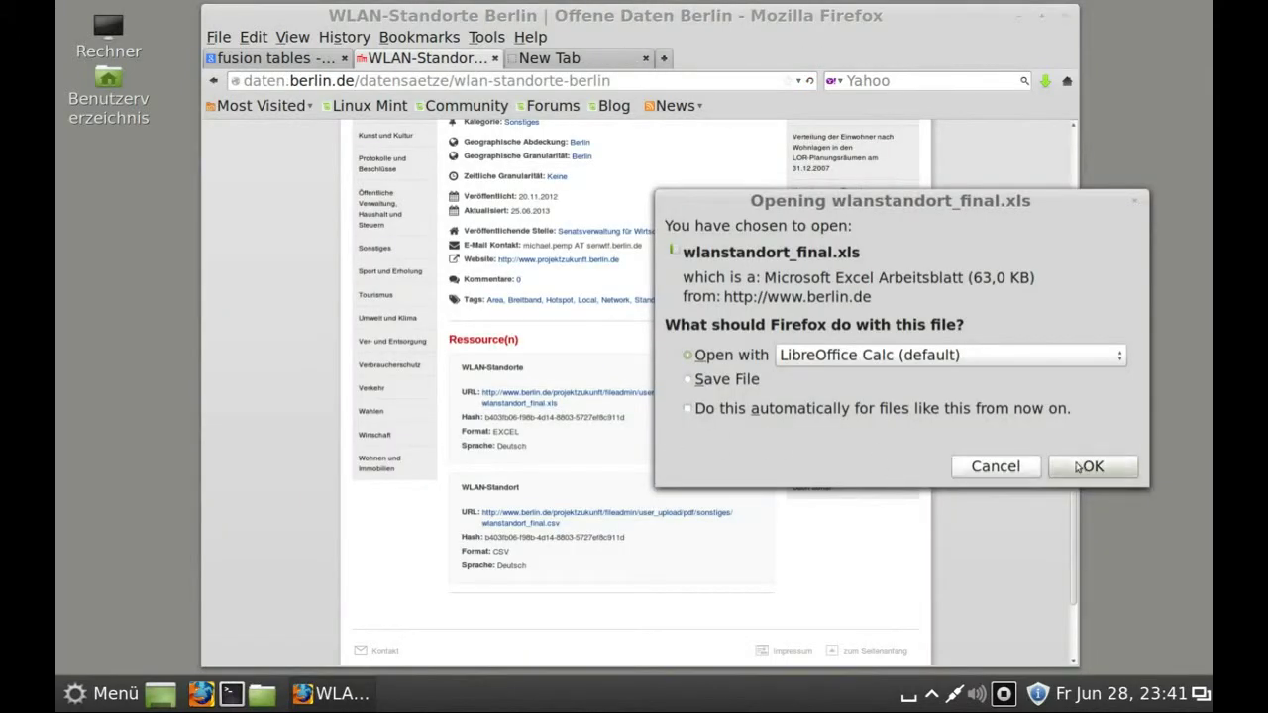
click(1083, 466)
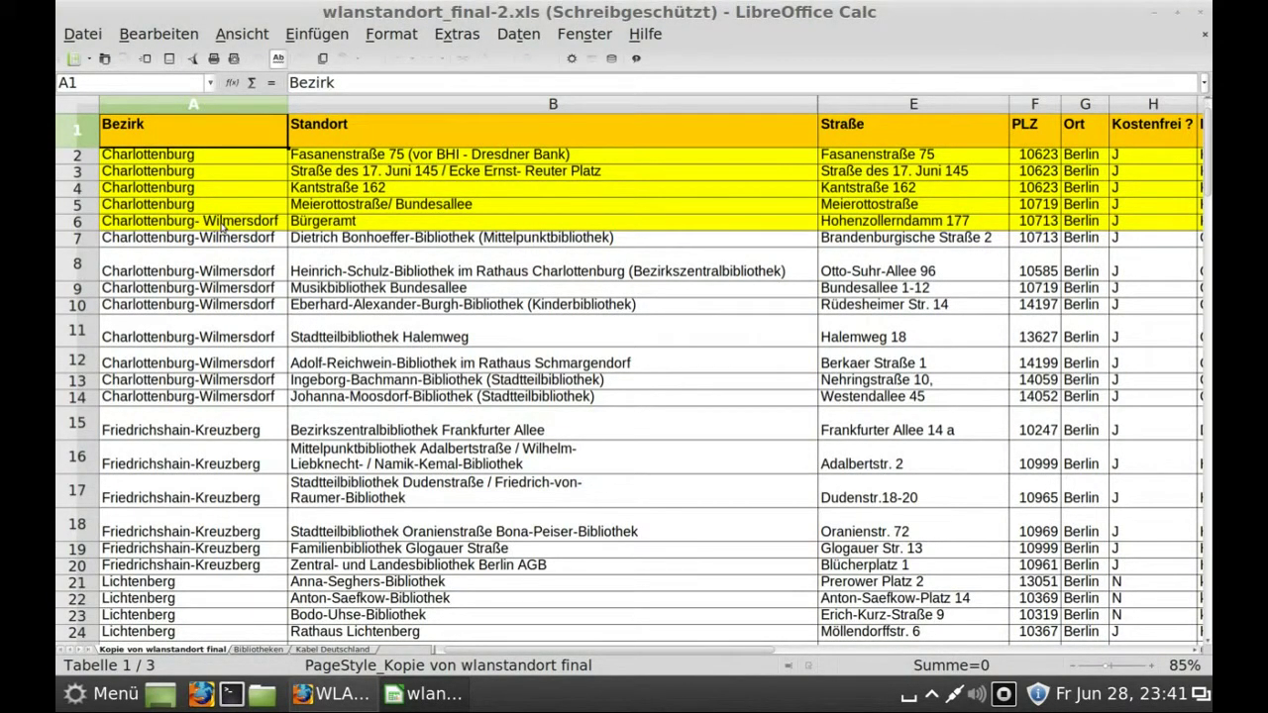
Step: Save the write-protected spreadsheet as wlanstandort_final-2 in the Dokumente folder, keeping its current file format
mouse_move(57, 1)
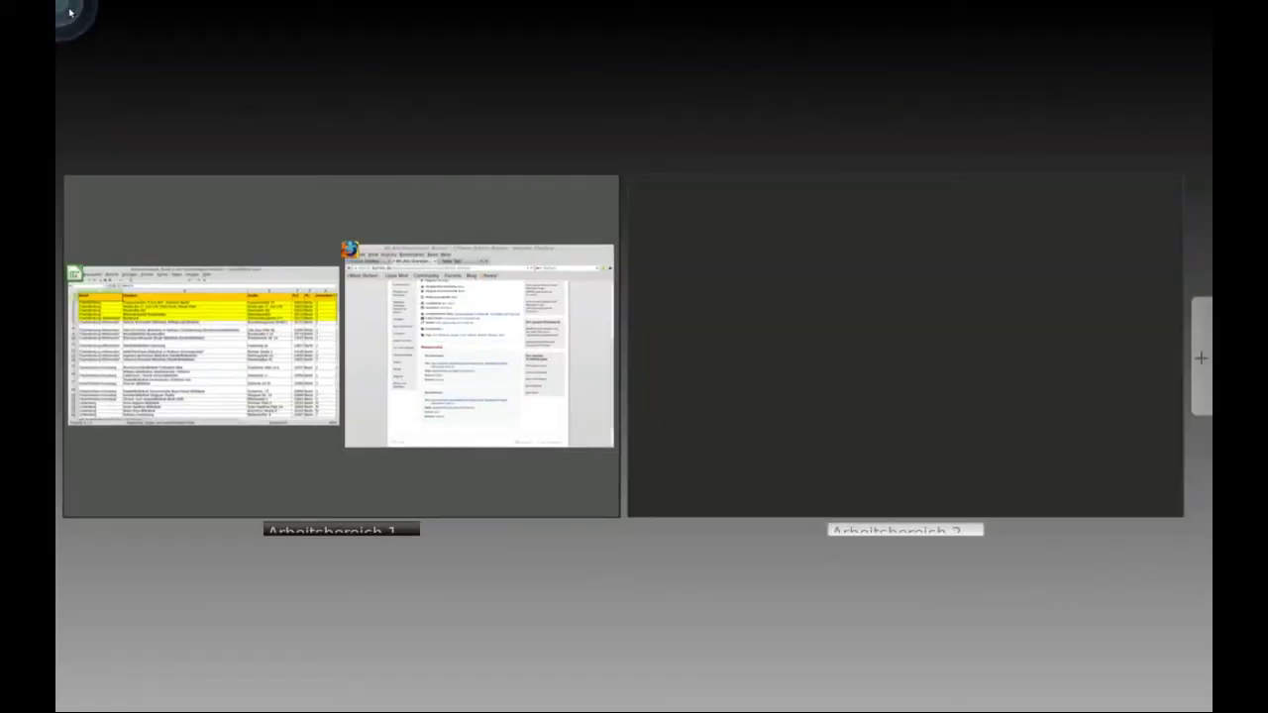
click(171, 276)
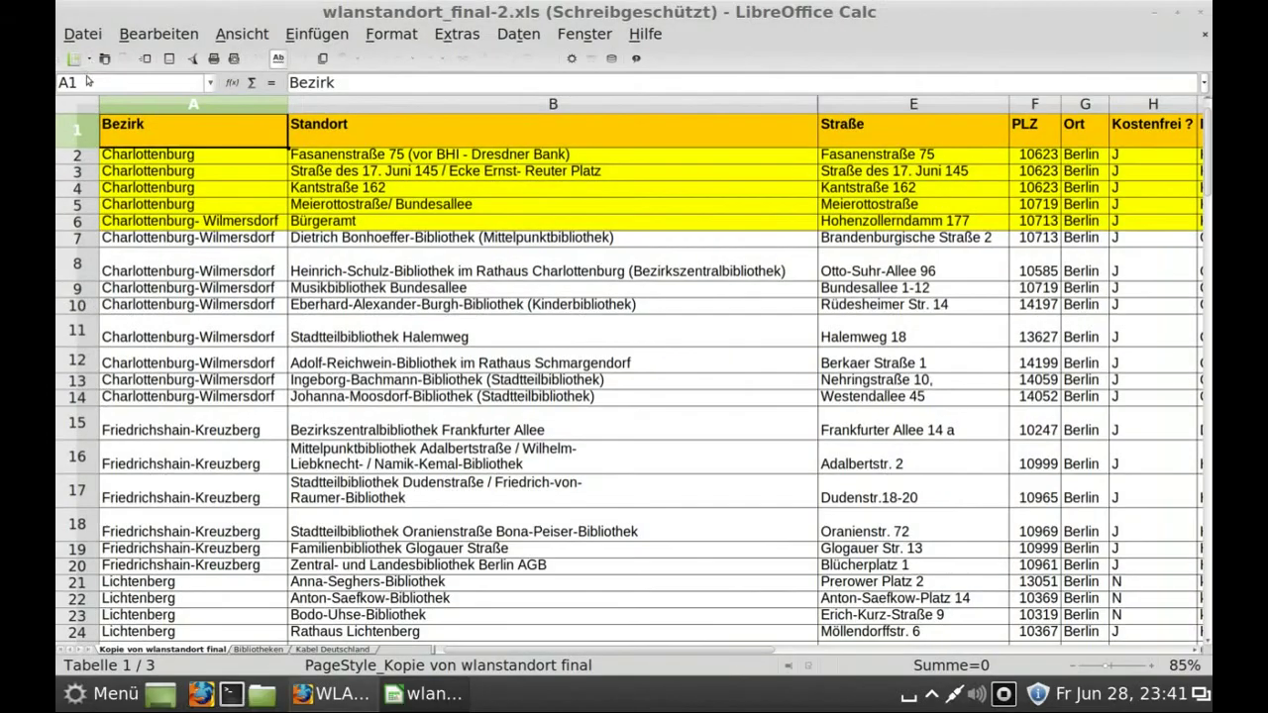
click(83, 35)
click(146, 186)
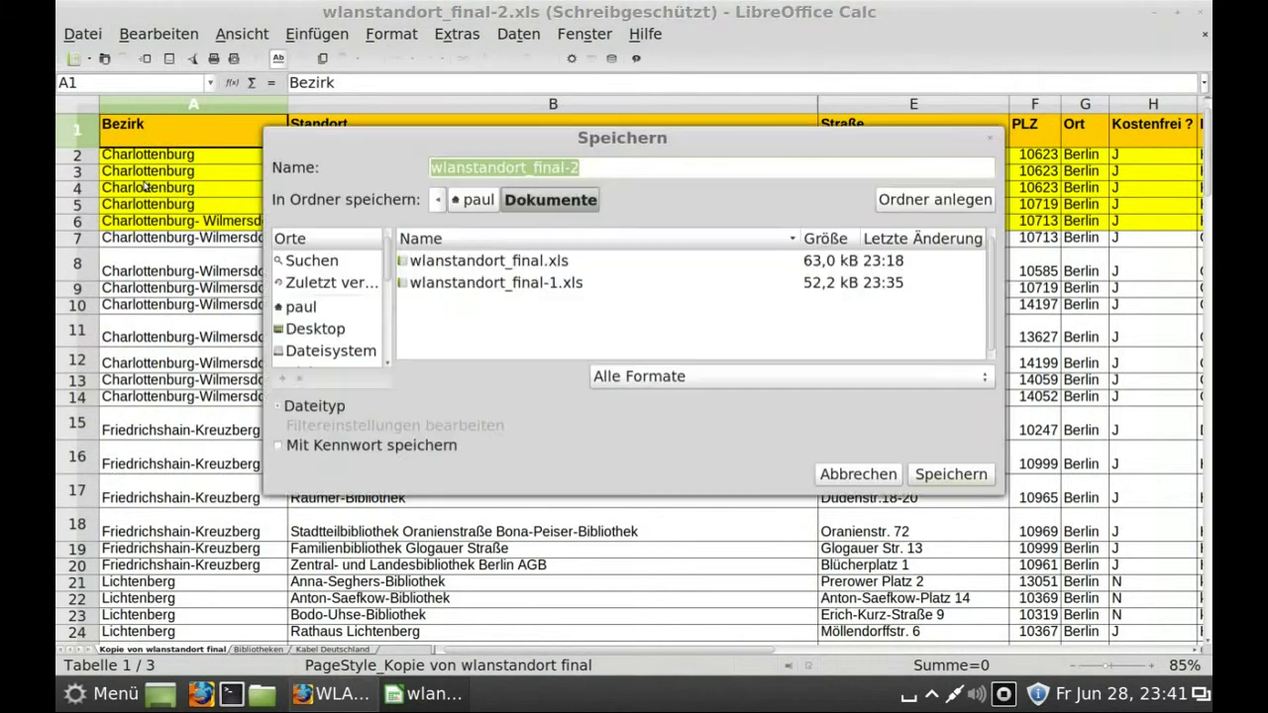
click(957, 473)
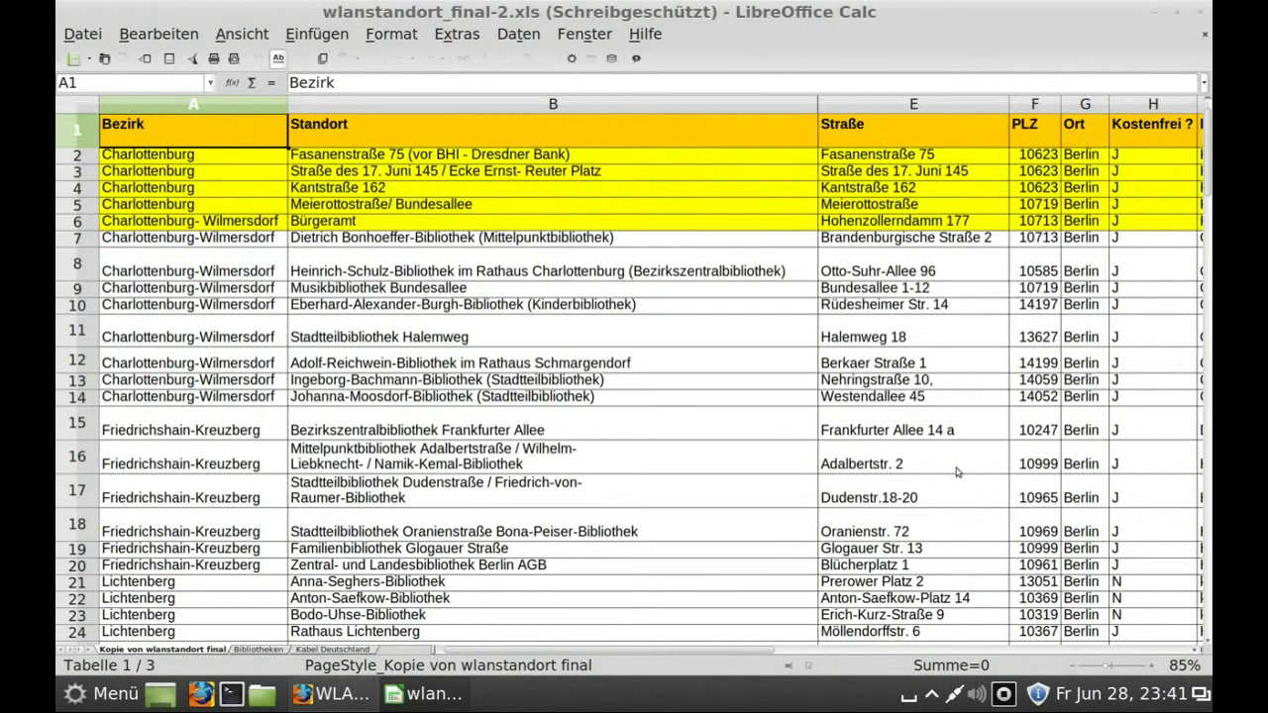
click(686, 344)
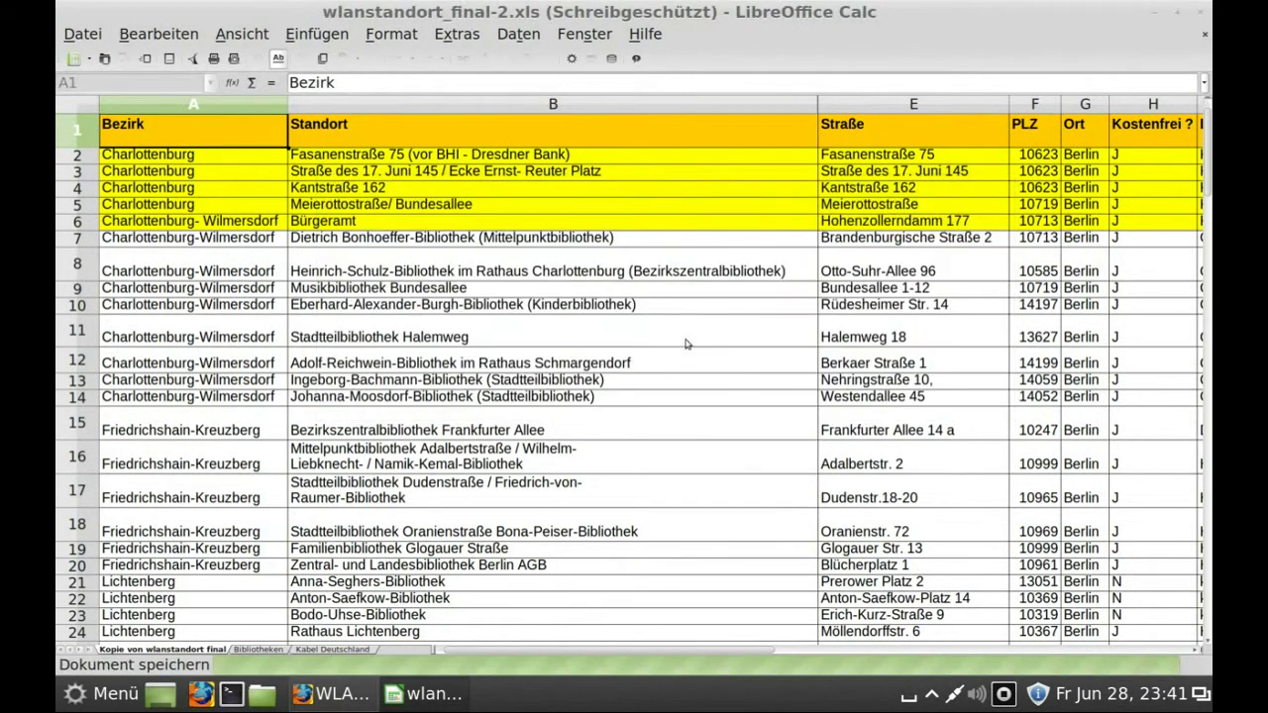
Step: Clear the direct formatting from all cells of the sheet
click(83, 133)
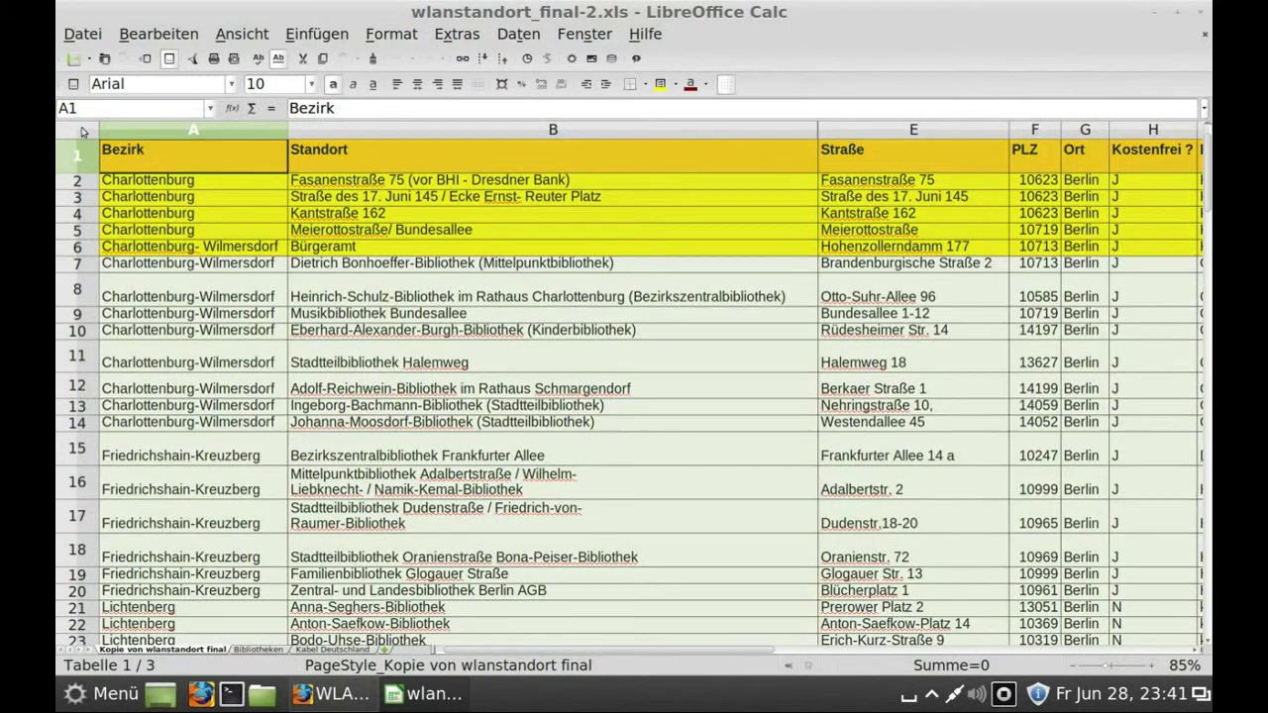
click(382, 35)
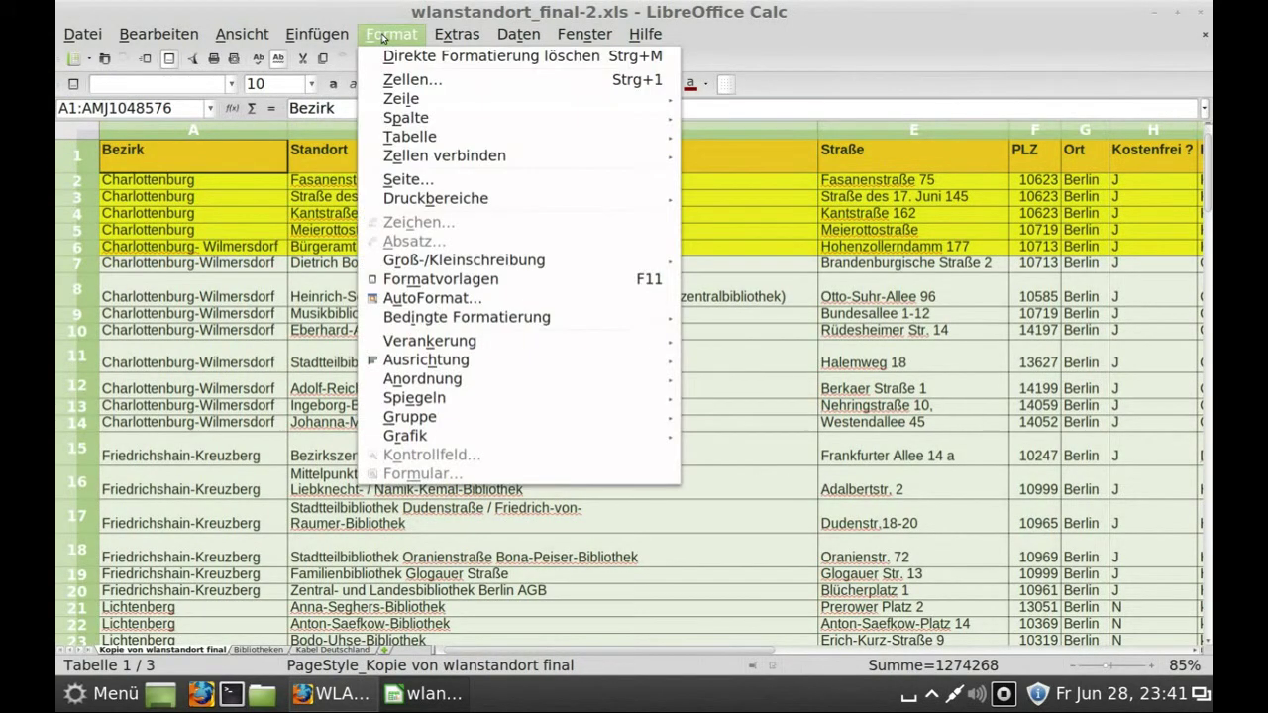
click(414, 56)
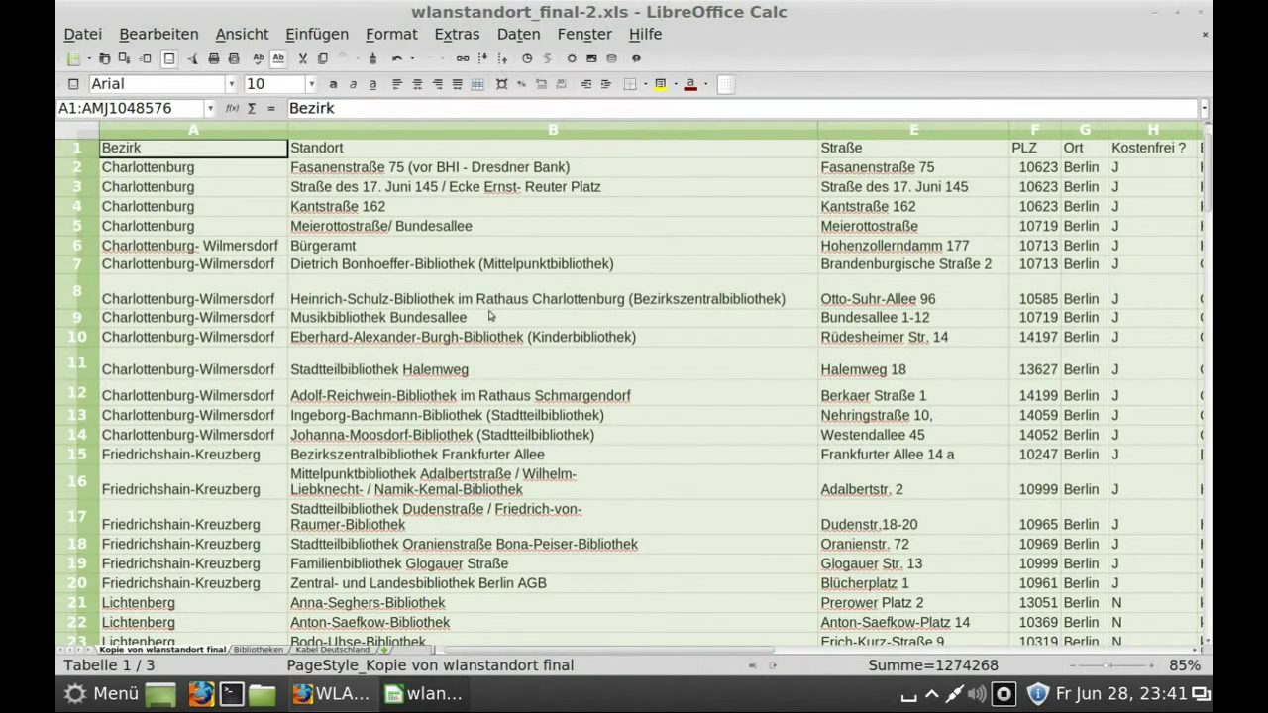
Step: Add the column header "Adresse" in cell K1, beside the Versorgungsbereich column
click(466, 132)
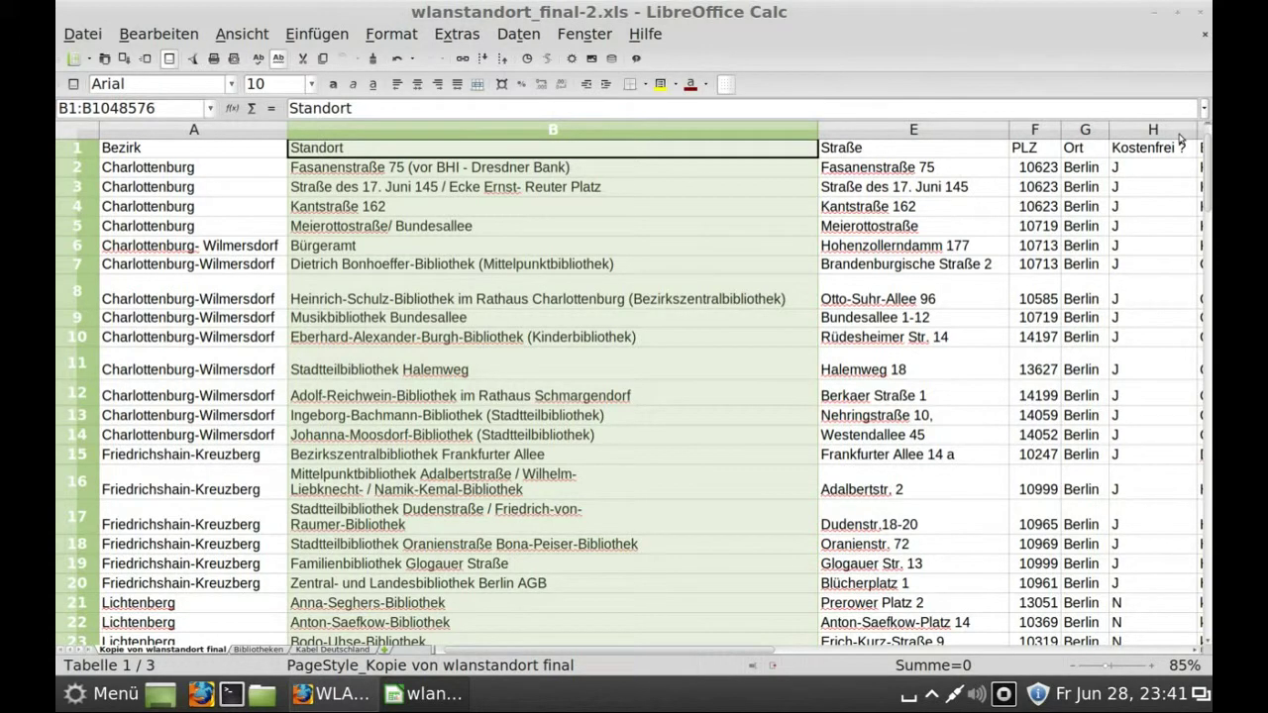
click(979, 177)
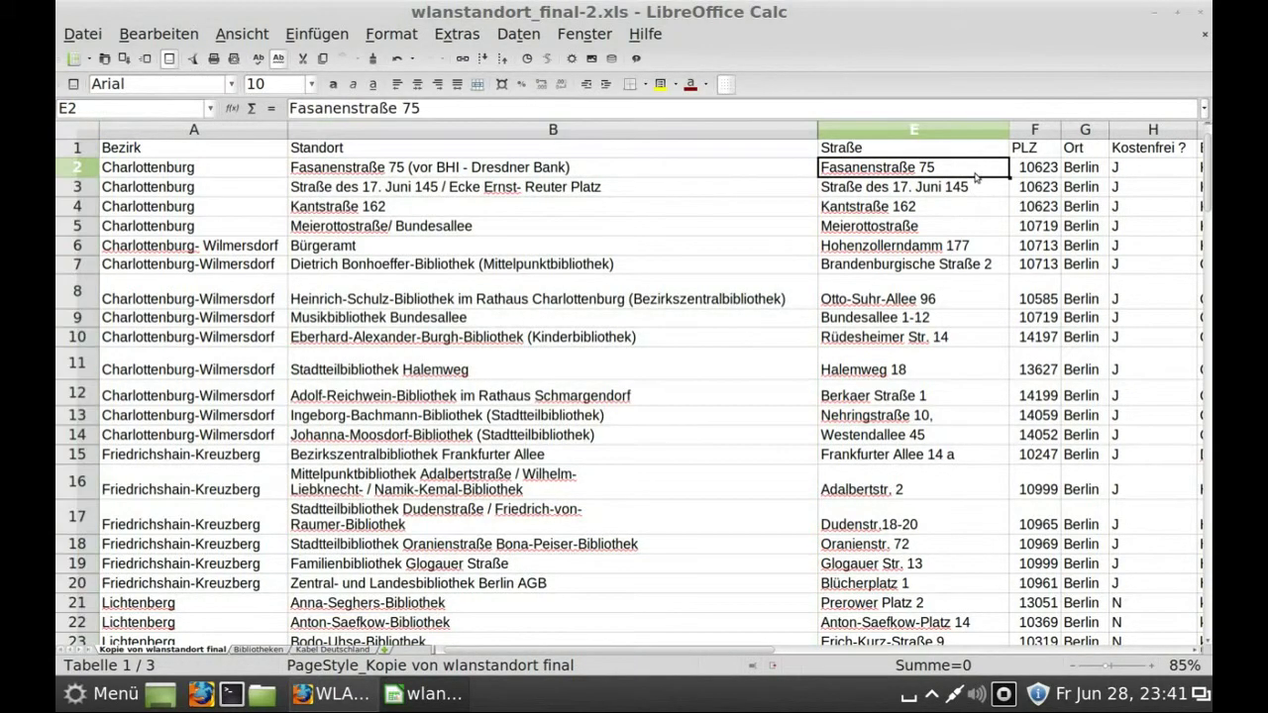
drag(726, 654, 804, 654)
click(810, 146)
text(Adresse)
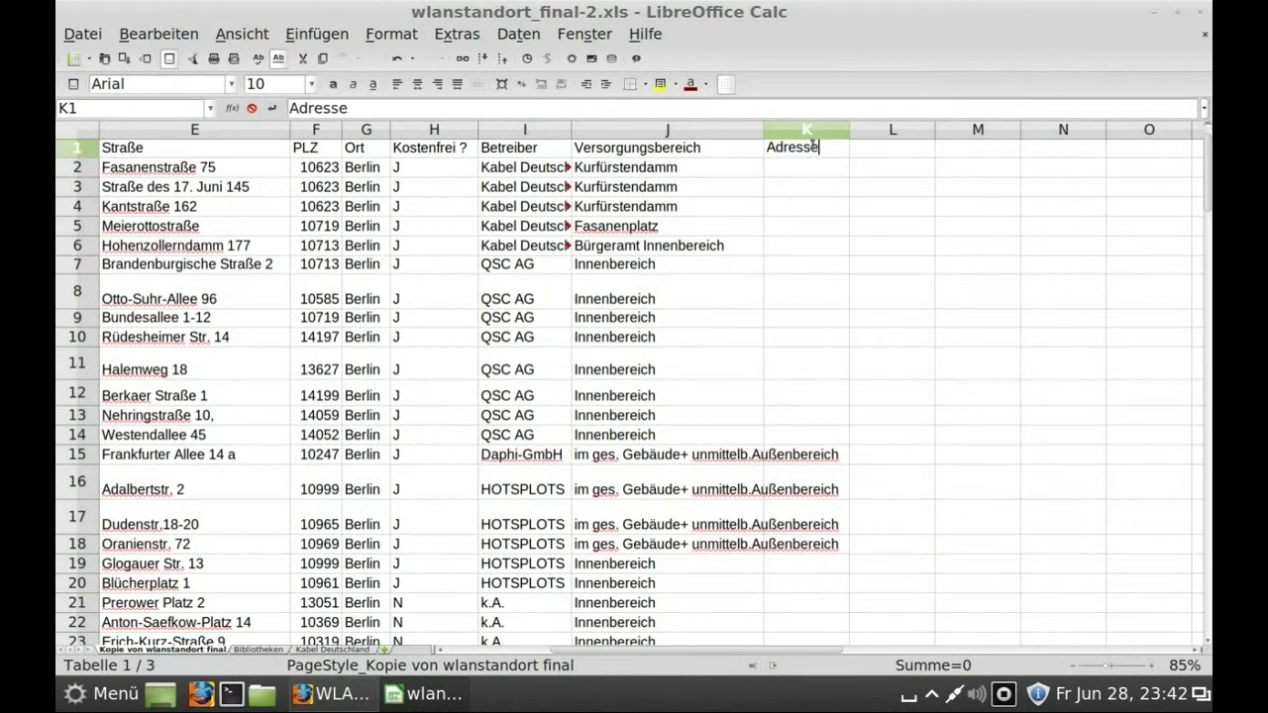
key(Return)
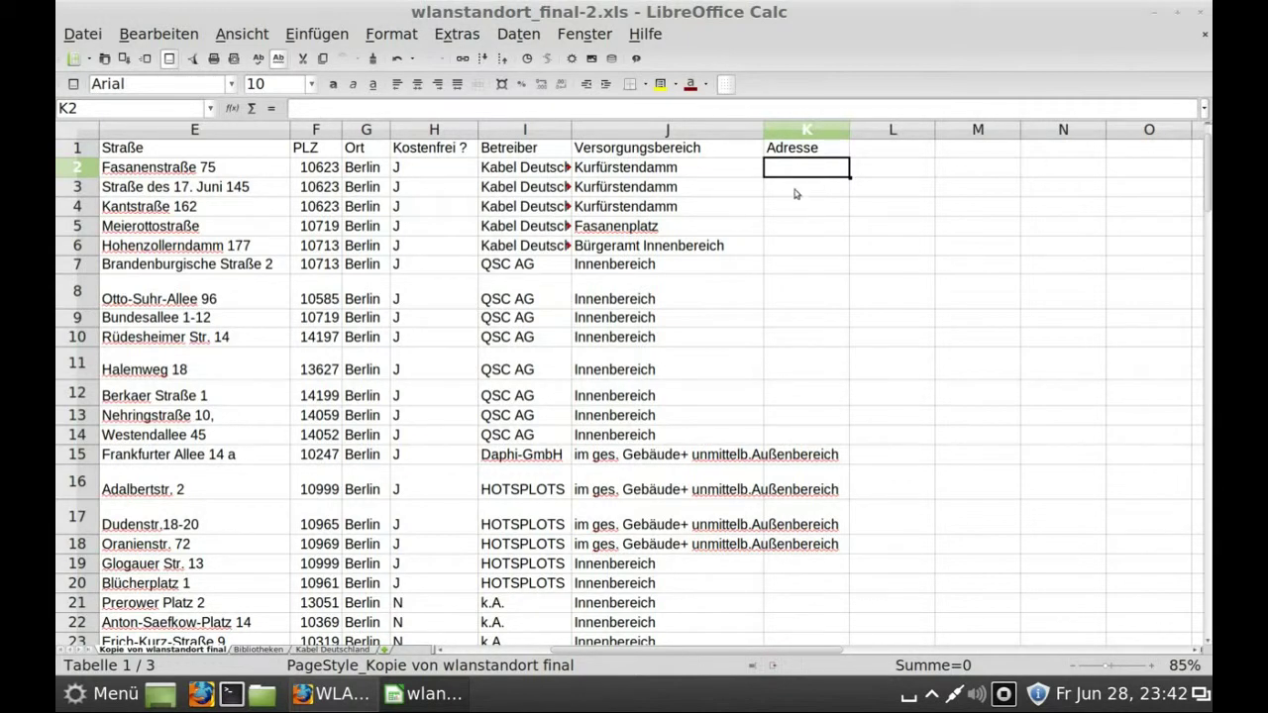
Step: Enter the formula =E2&", "&F2&" "&G2 in K2 to combine street, postcode and city
key(F2)
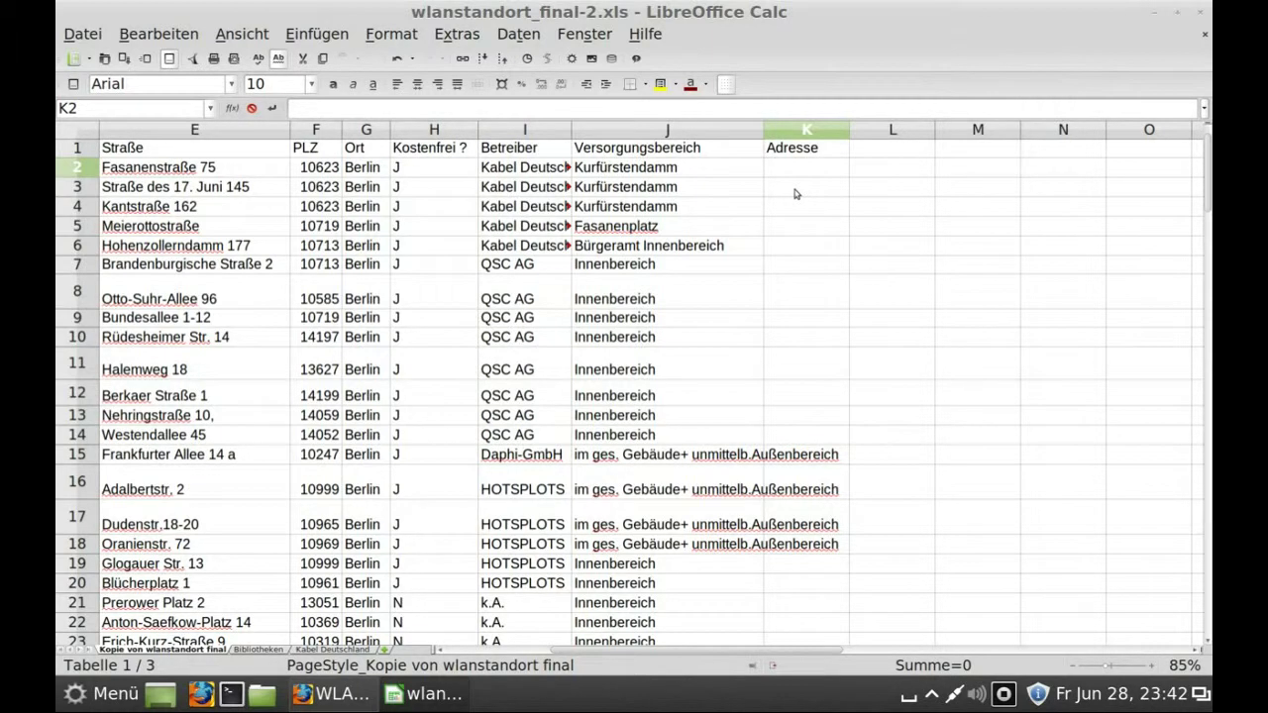
text(=)
click(232, 174)
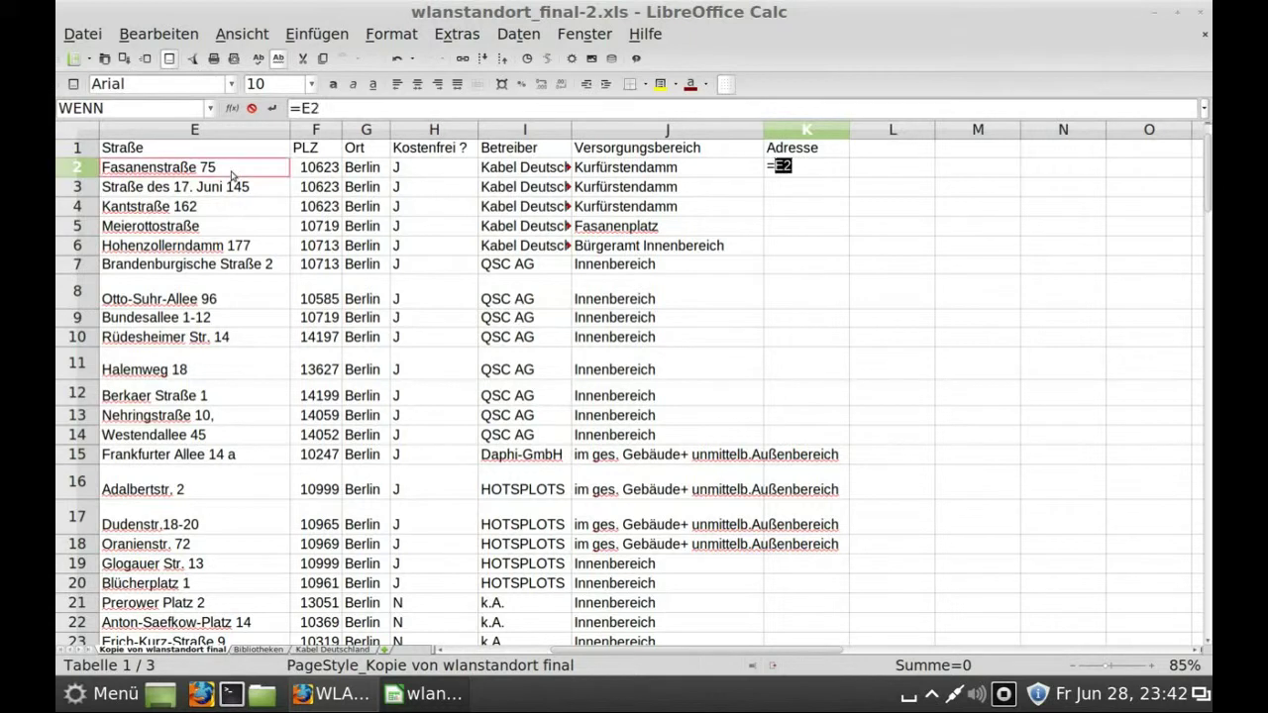
text(&")
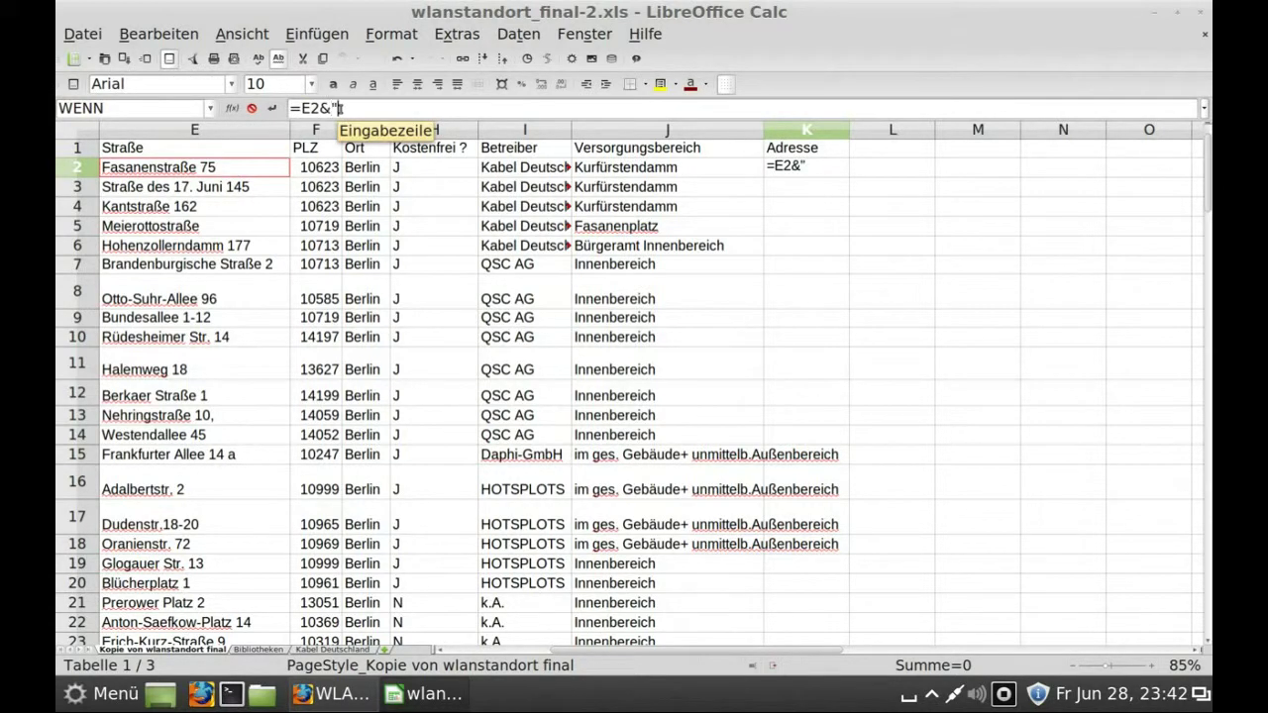
text(, ")
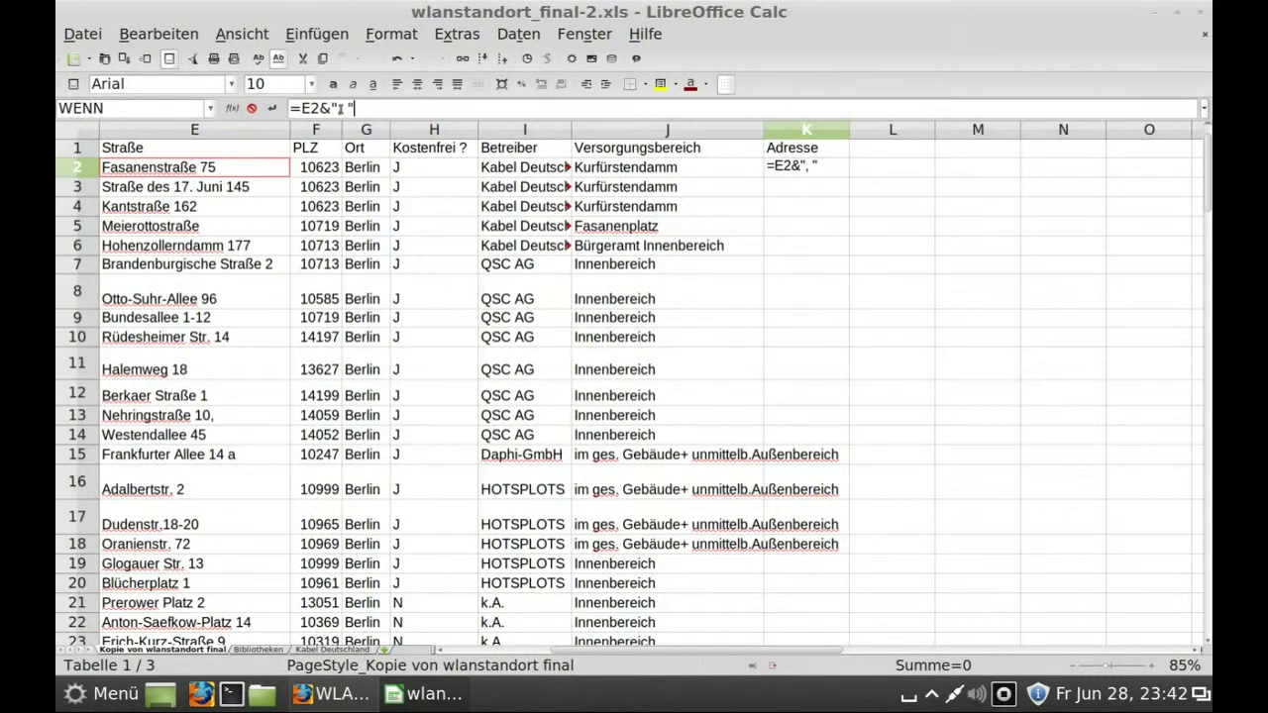
text(&)
click(331, 166)
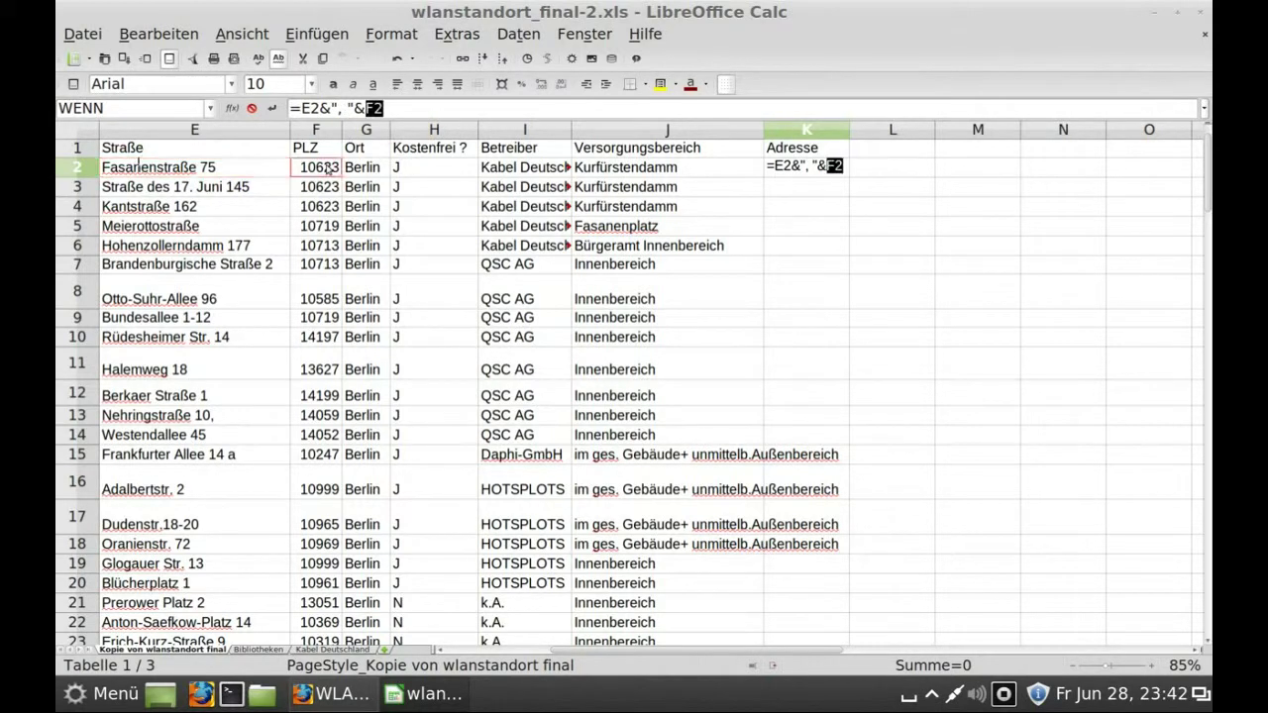
text(&)
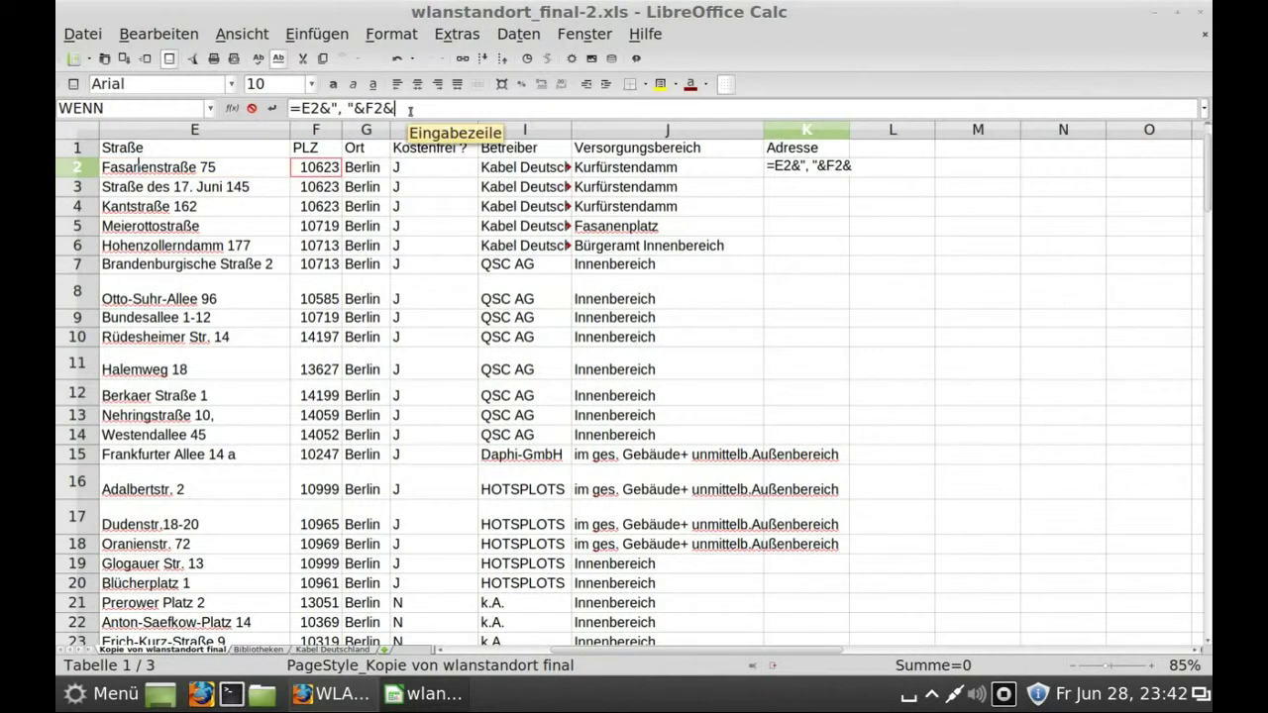
text(" ")
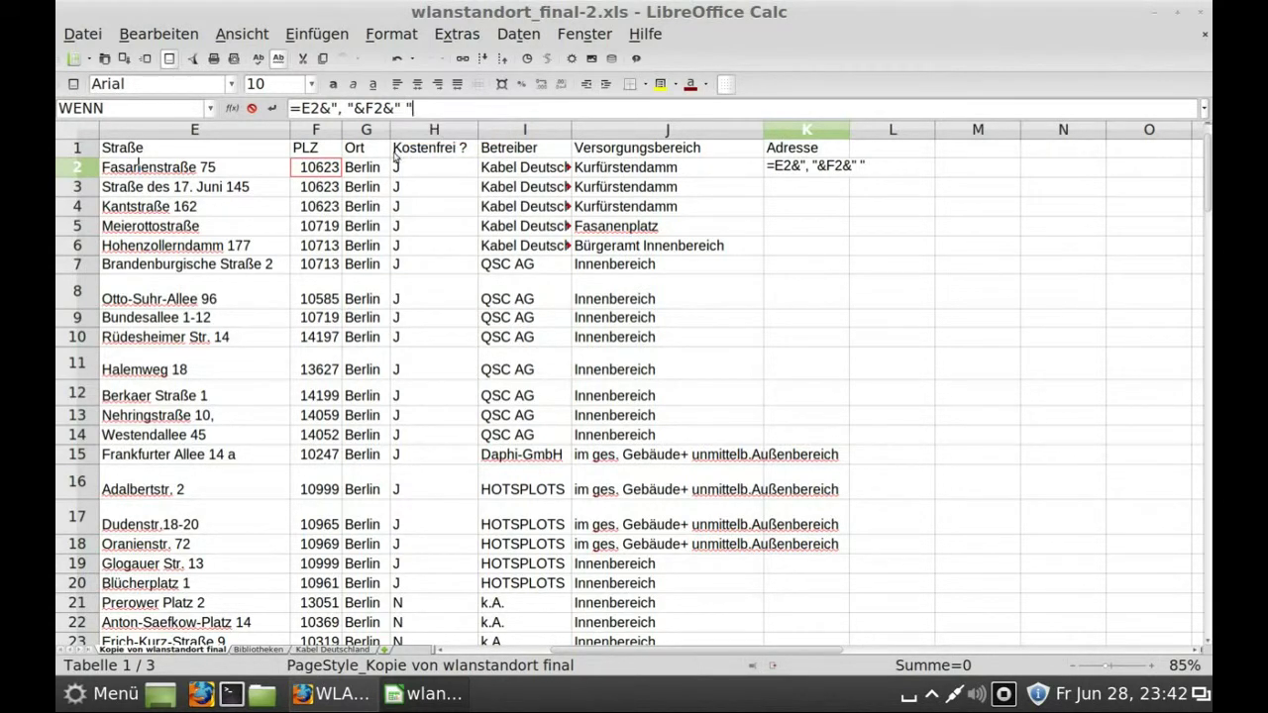
text(&)
click(373, 168)
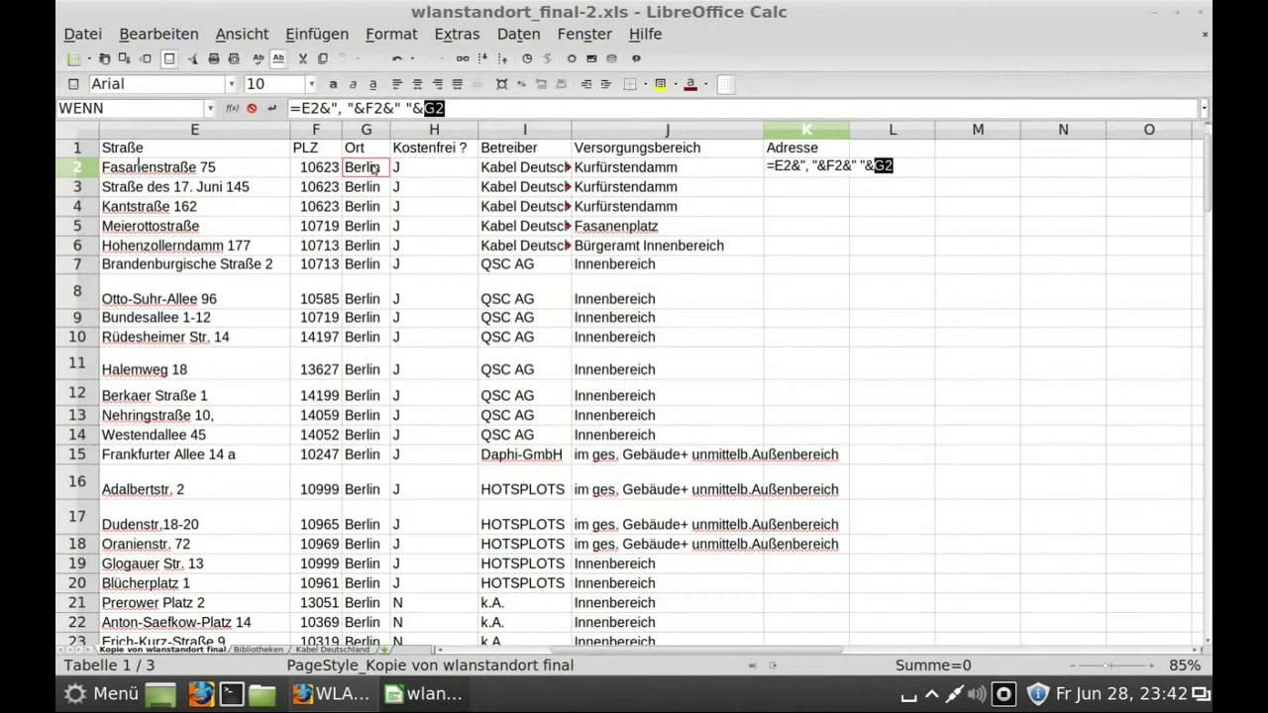
key(Return)
Step: Fill the address formula from K2 down through the remaining data rows of the Adresse column
click(823, 173)
drag(849, 177, 852, 273)
drag(1208, 489, 1207, 148)
Step: Fit the width of the Adresse column K to its contents
click(837, 150)
click(874, 148)
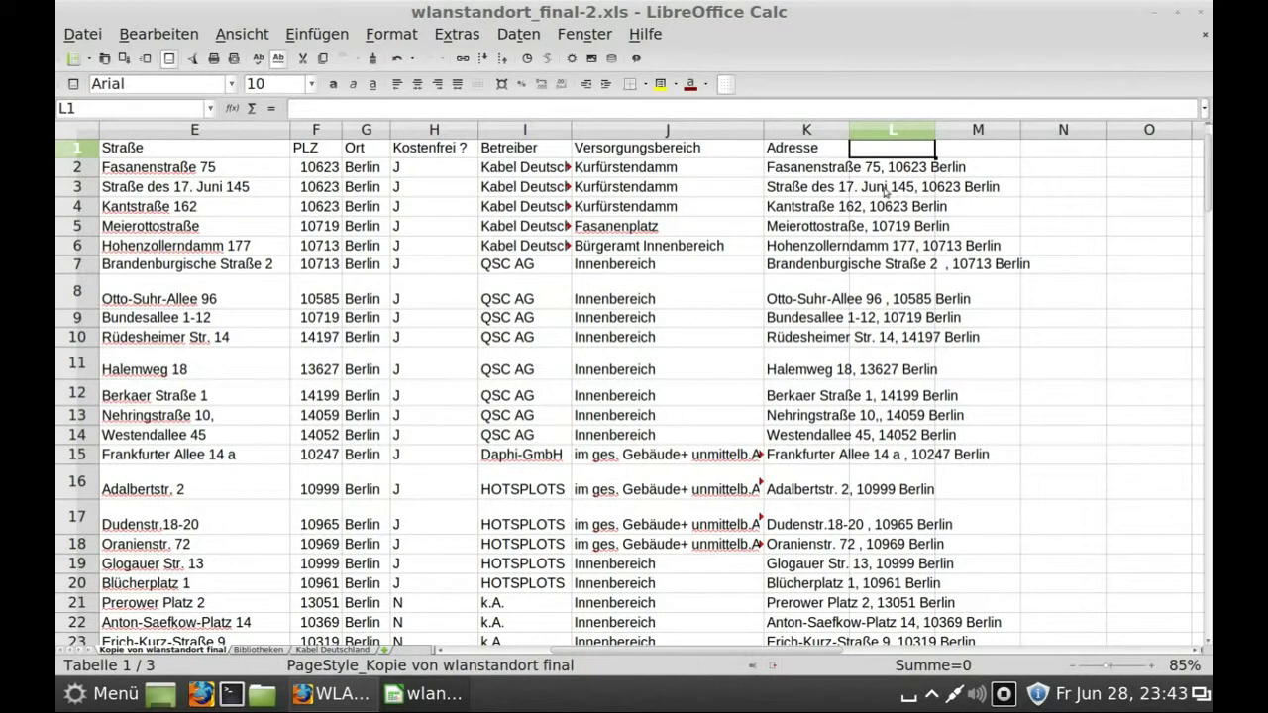
click(893, 130)
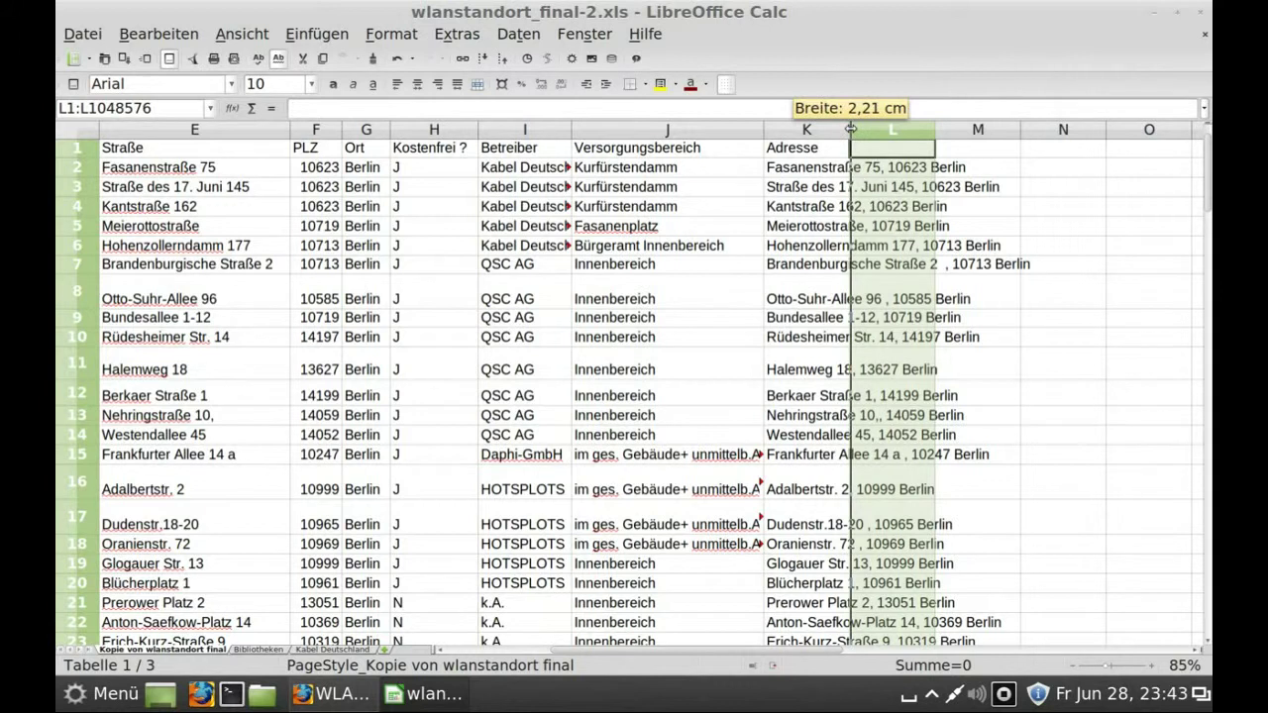
double_click(850, 131)
Step: Copy the whole "Kostenfrei ?" column H into the empty column L
click(451, 133)
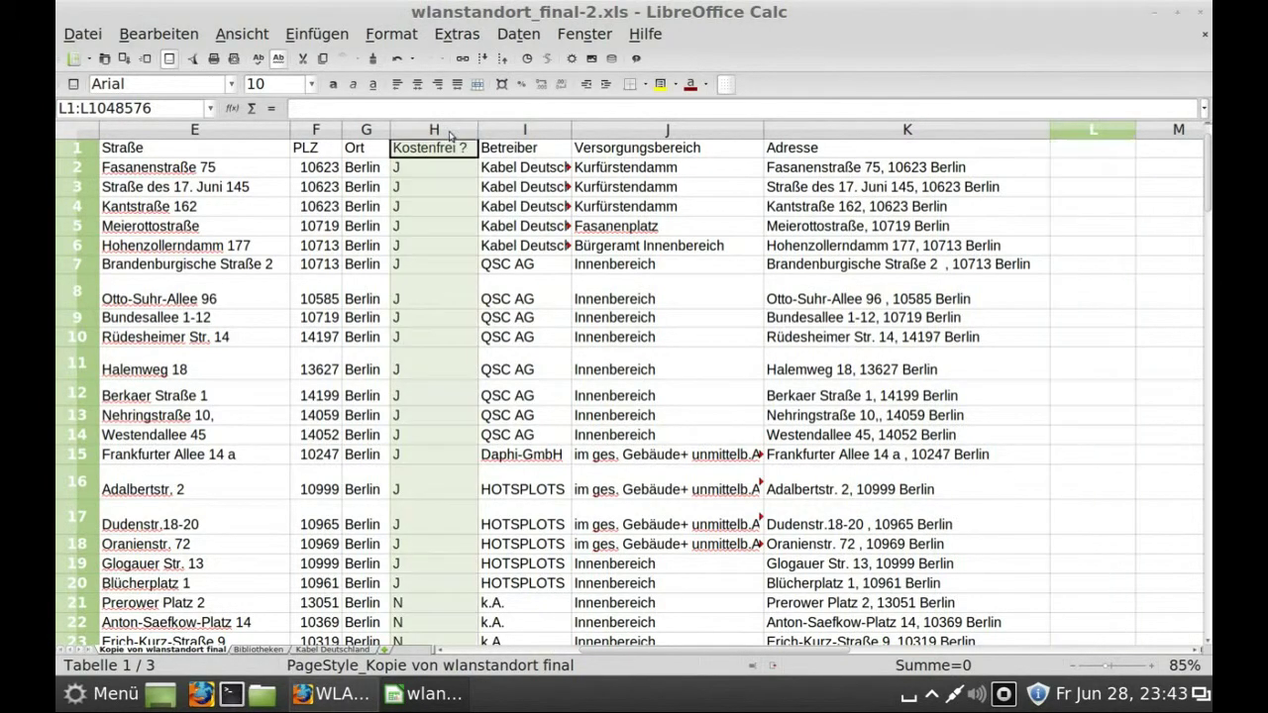
right_click(451, 135)
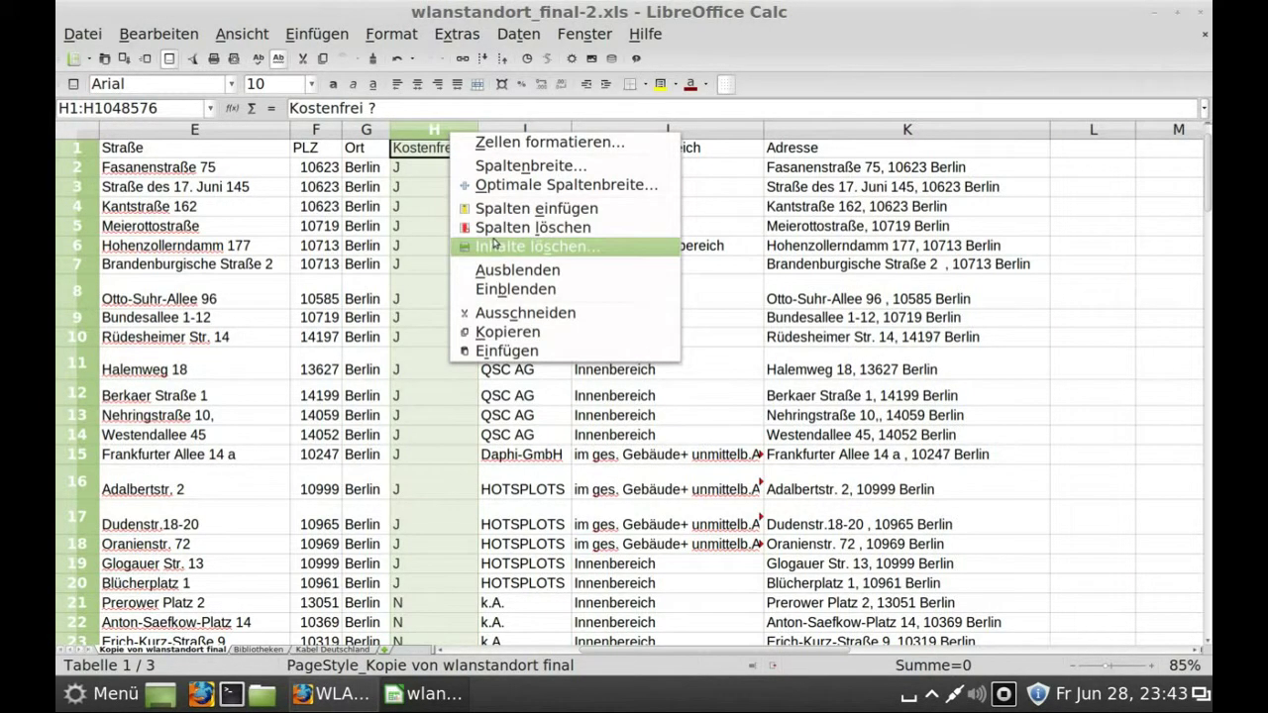
click(501, 332)
click(1080, 135)
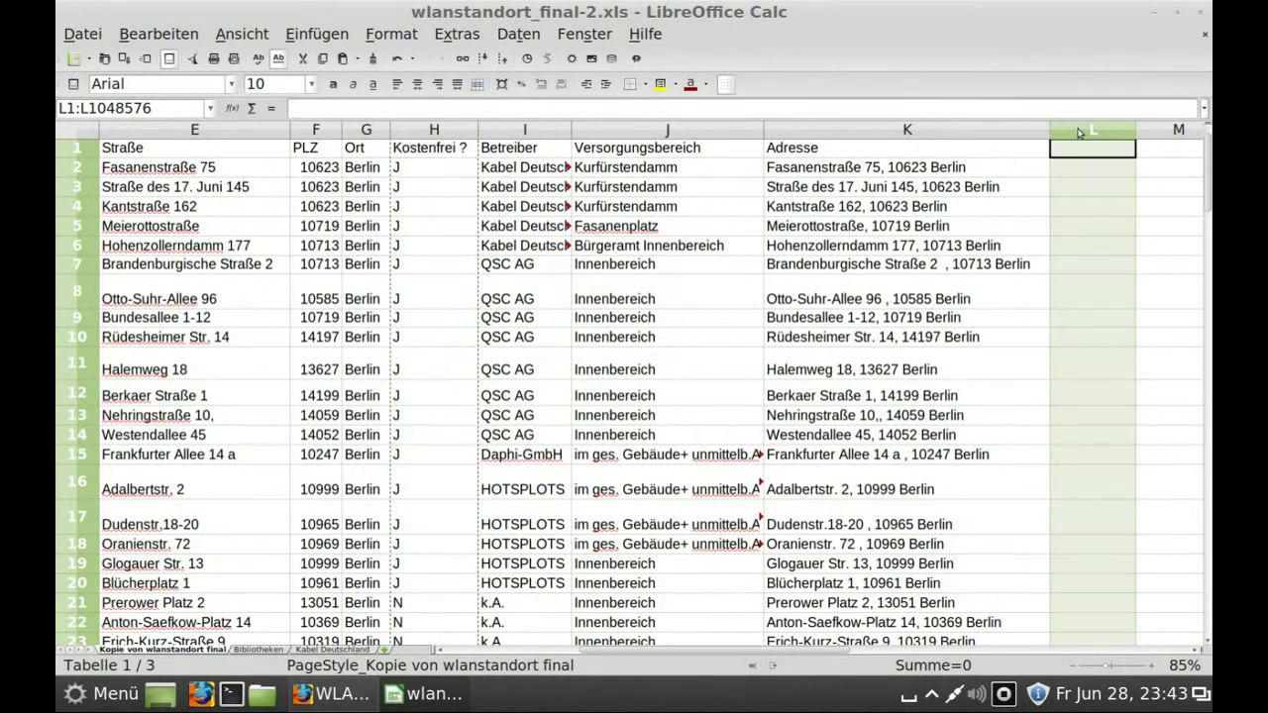
right_click(1080, 135)
click(1030, 352)
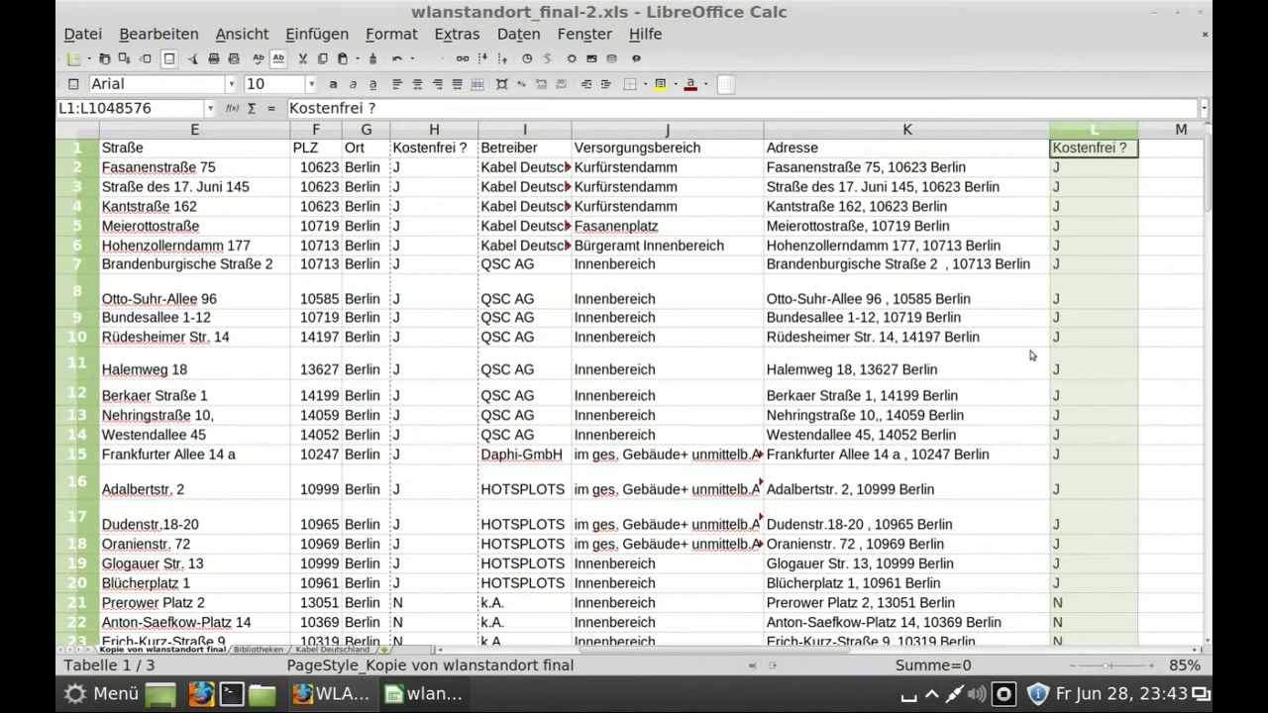
Step: Rename the header of the copied column in L1 as "Marker"
click(1076, 148)
text(Ma)
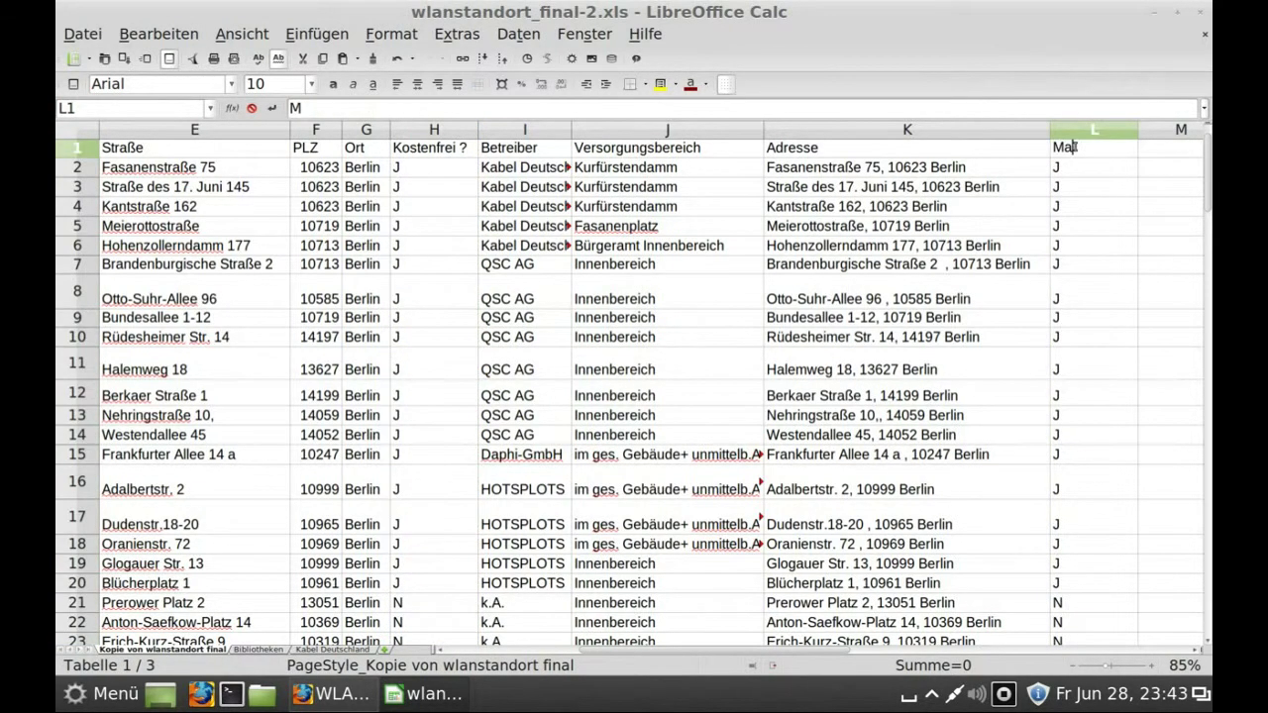
text(rker)
key(Return)
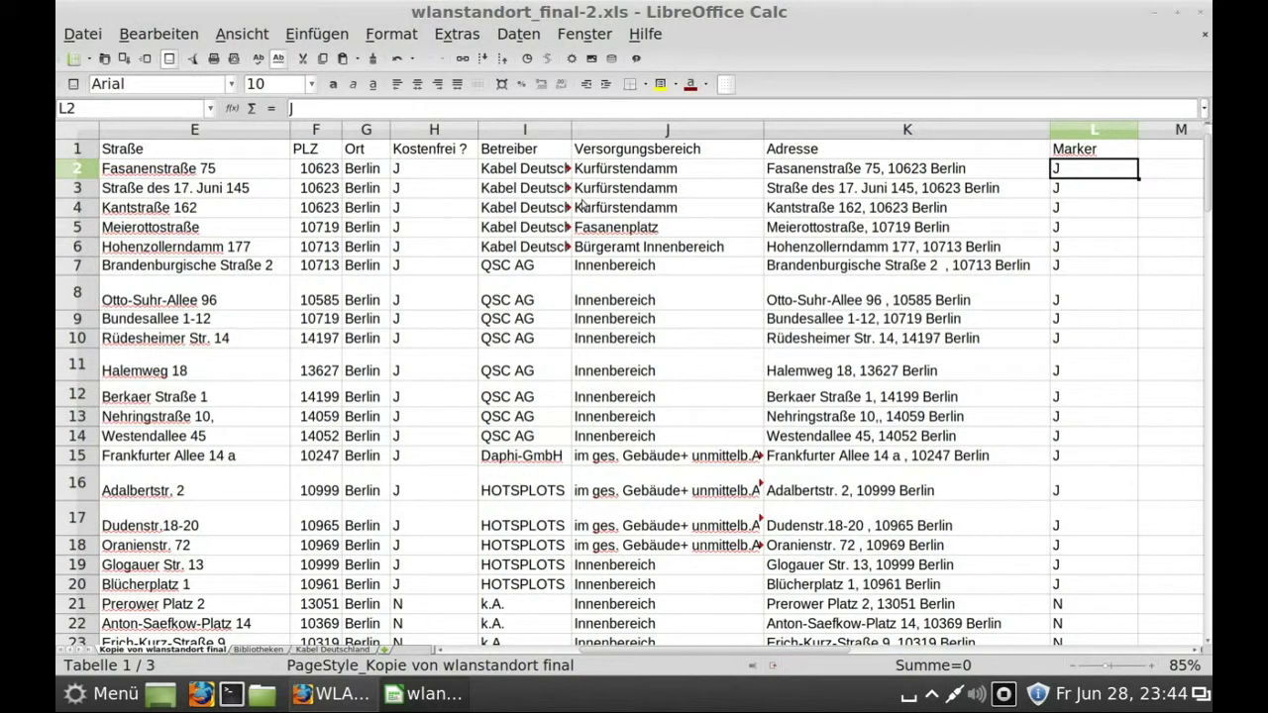
Step: Replace every "J" in the Marker column L with "large_green", restricting the replacement to the selected column
click(187, 38)
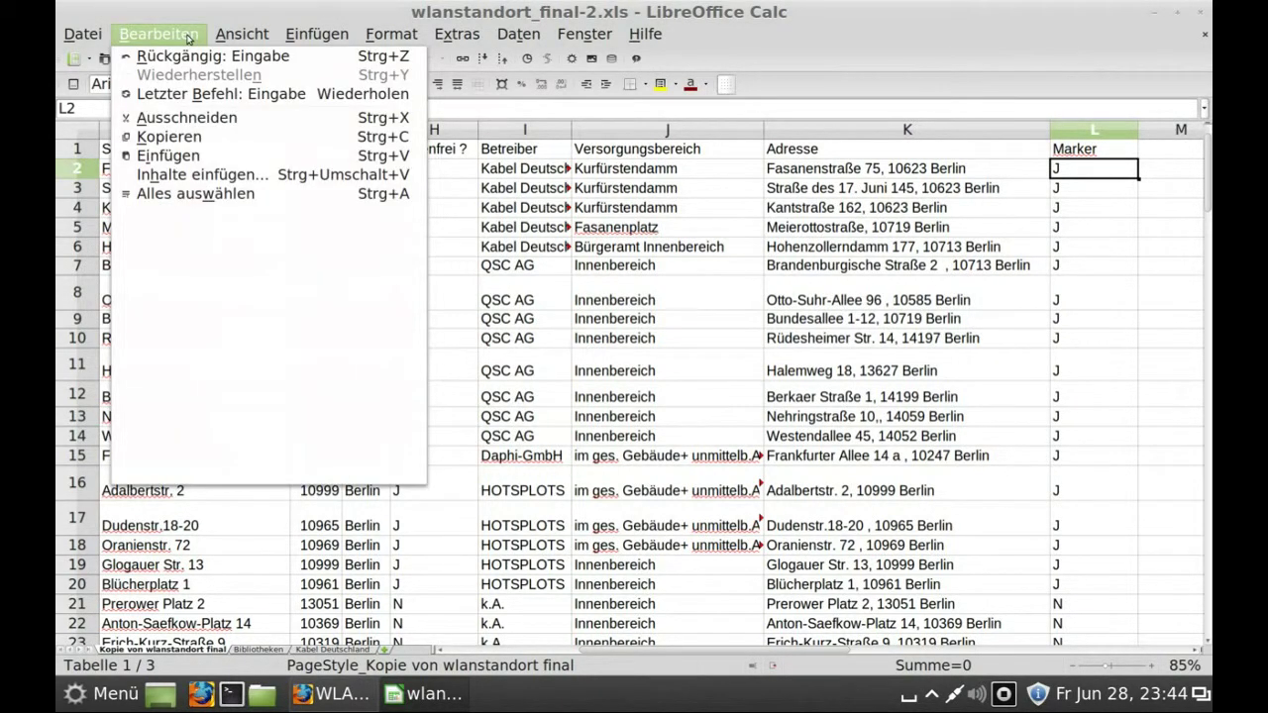
mouse_move(457, 33)
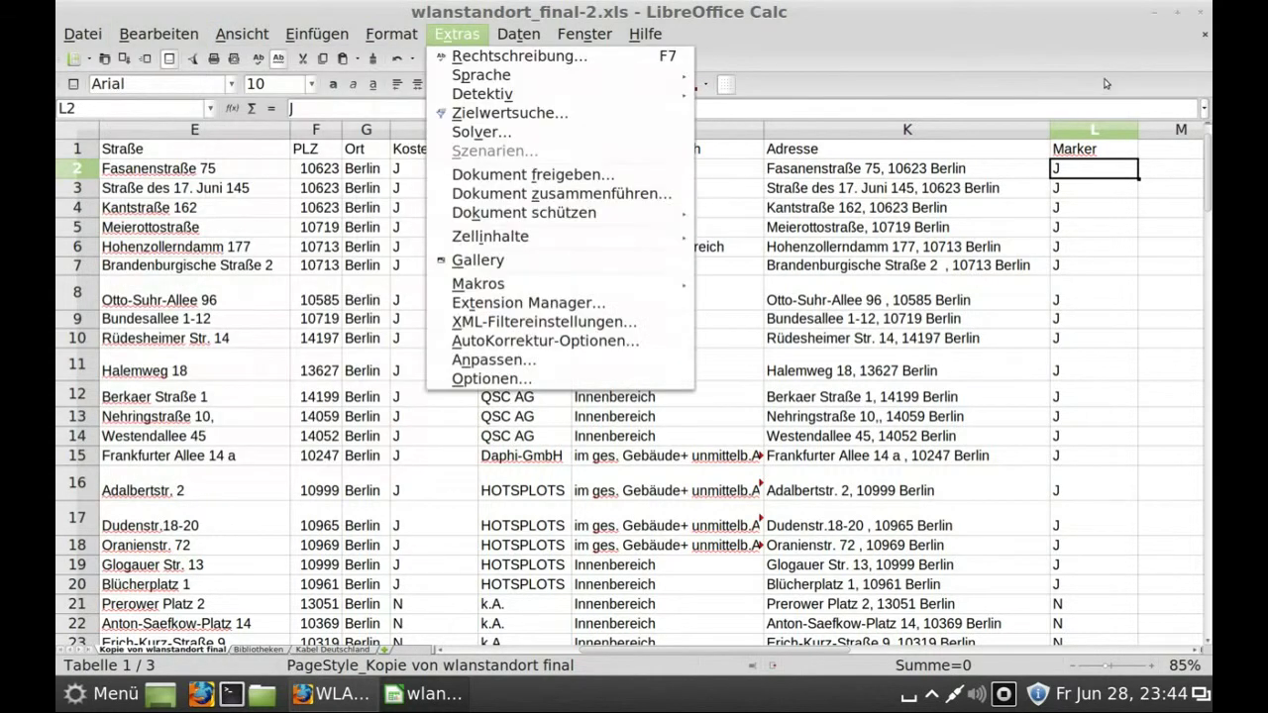
click(1087, 137)
click(1090, 131)
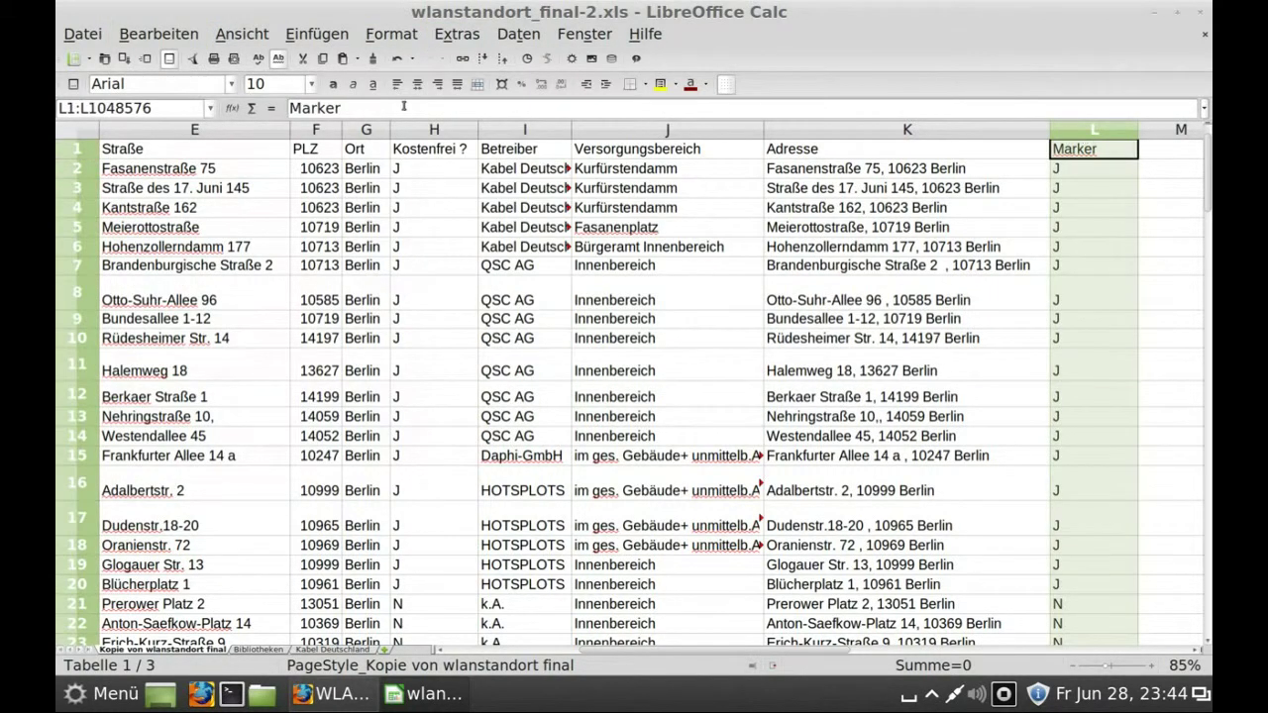
click(162, 35)
click(238, 274)
text(J)
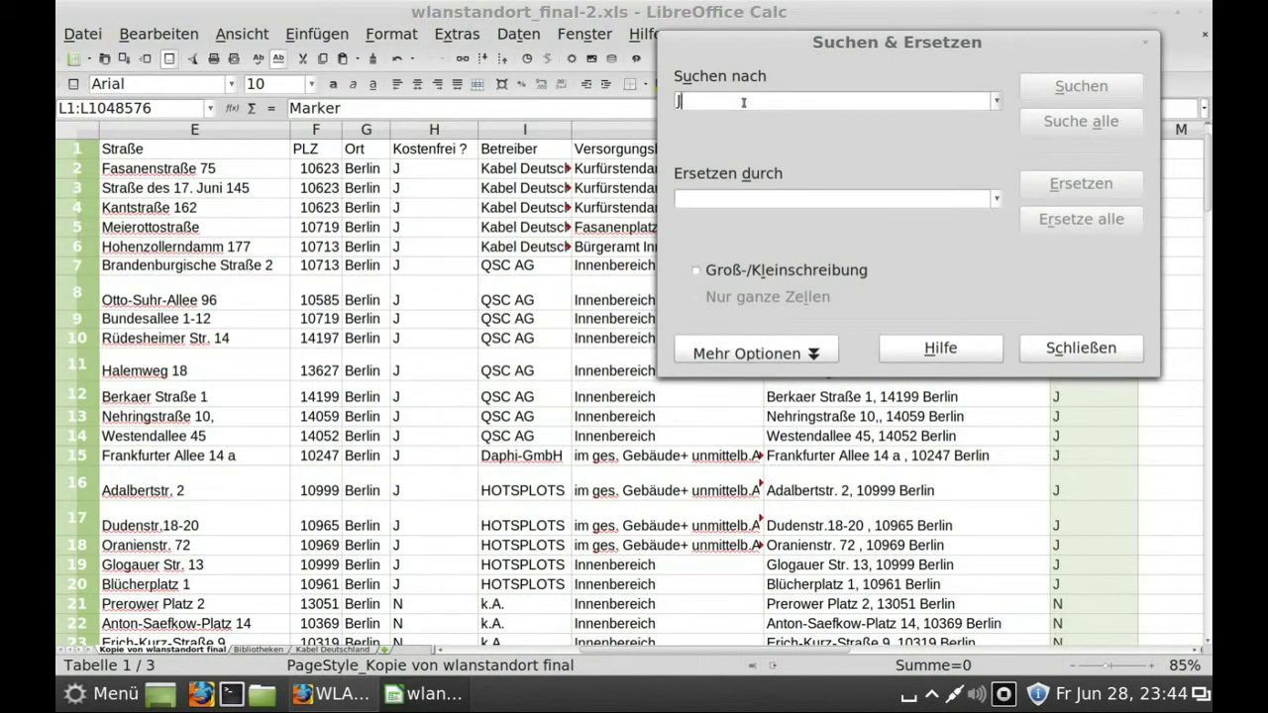
click(796, 196)
text(large_gre)
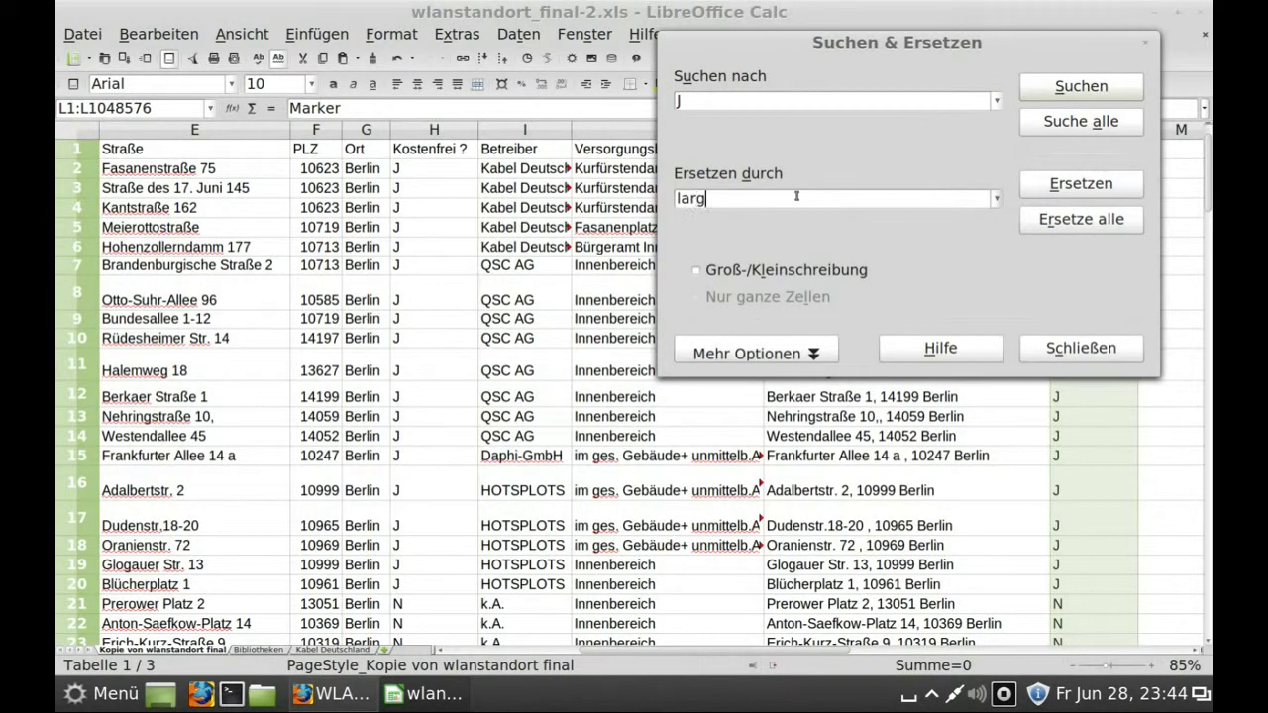
text(en)
click(798, 349)
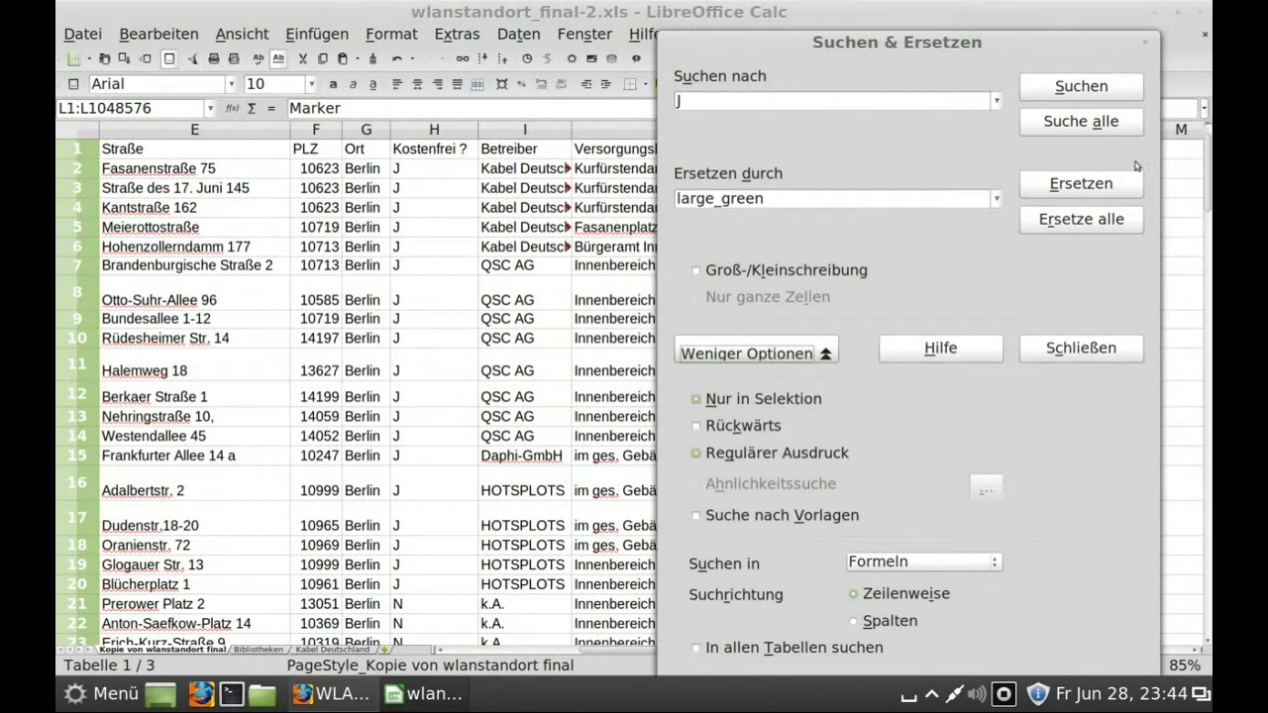
click(1082, 219)
click(1082, 348)
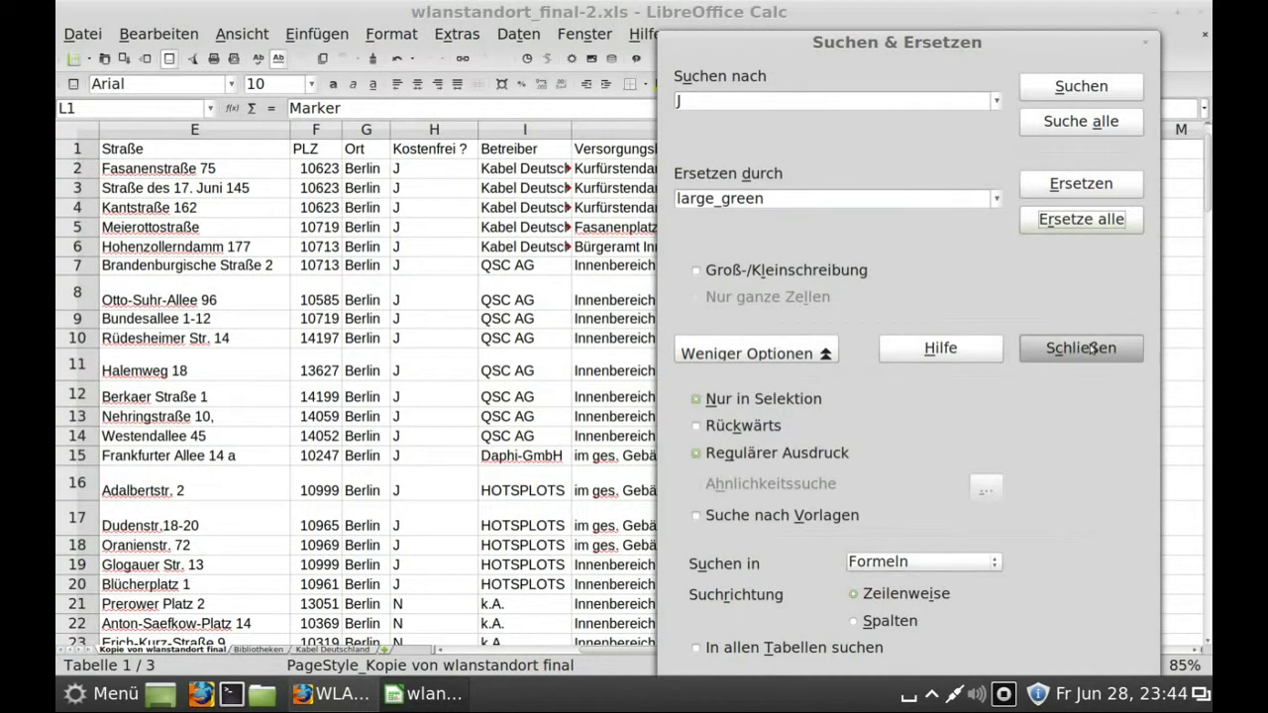
click(1090, 227)
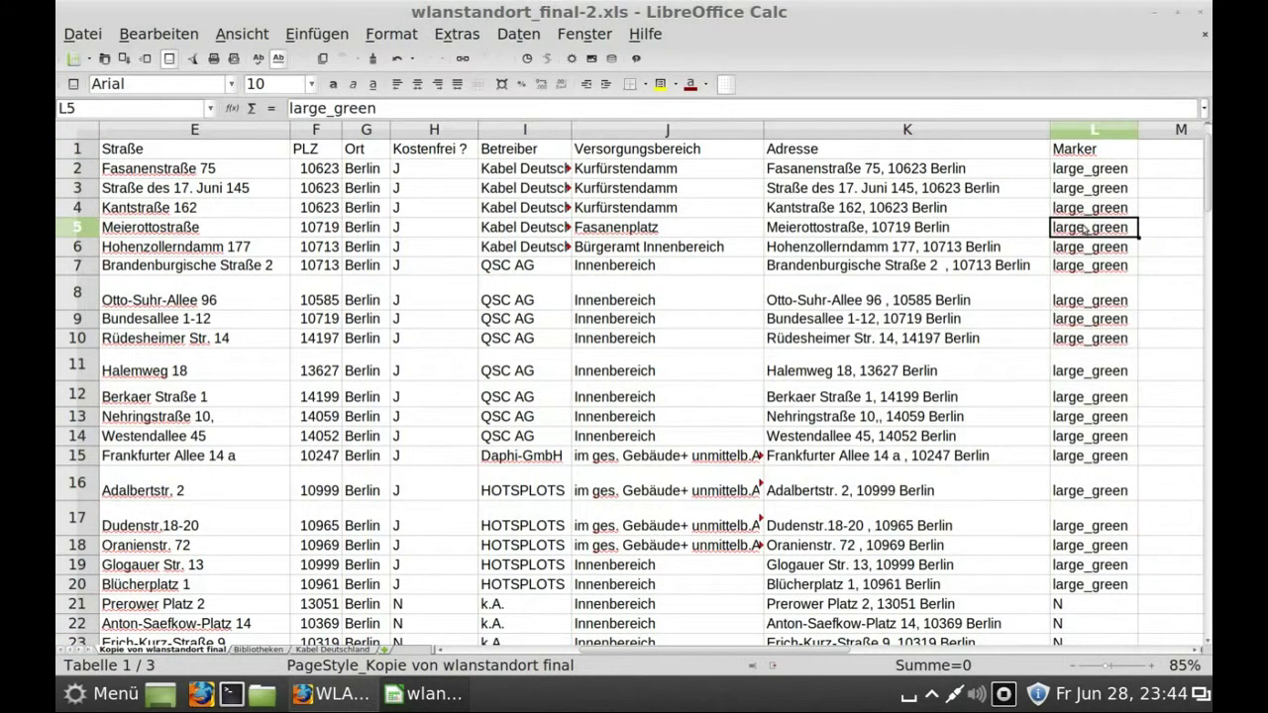
Step: Replace every "N" in the Marker column L with "large_red", using case-sensitive matching
click(1089, 130)
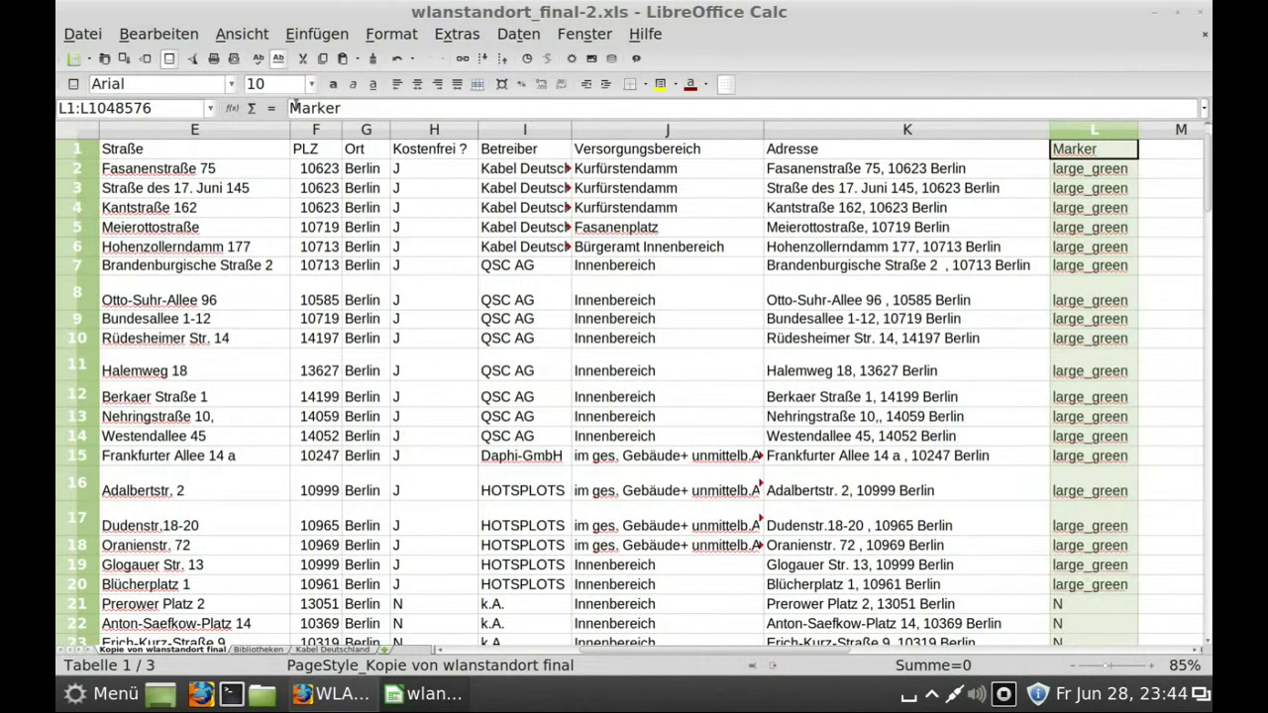
click(175, 34)
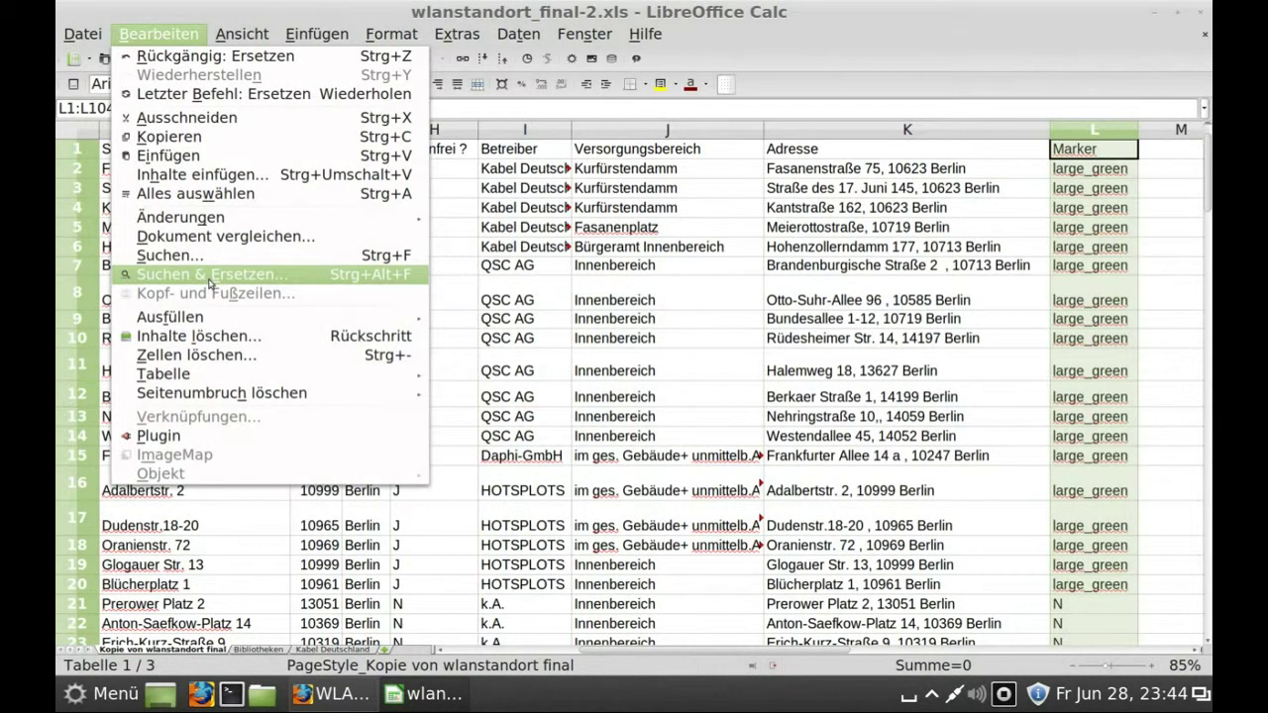
click(209, 279)
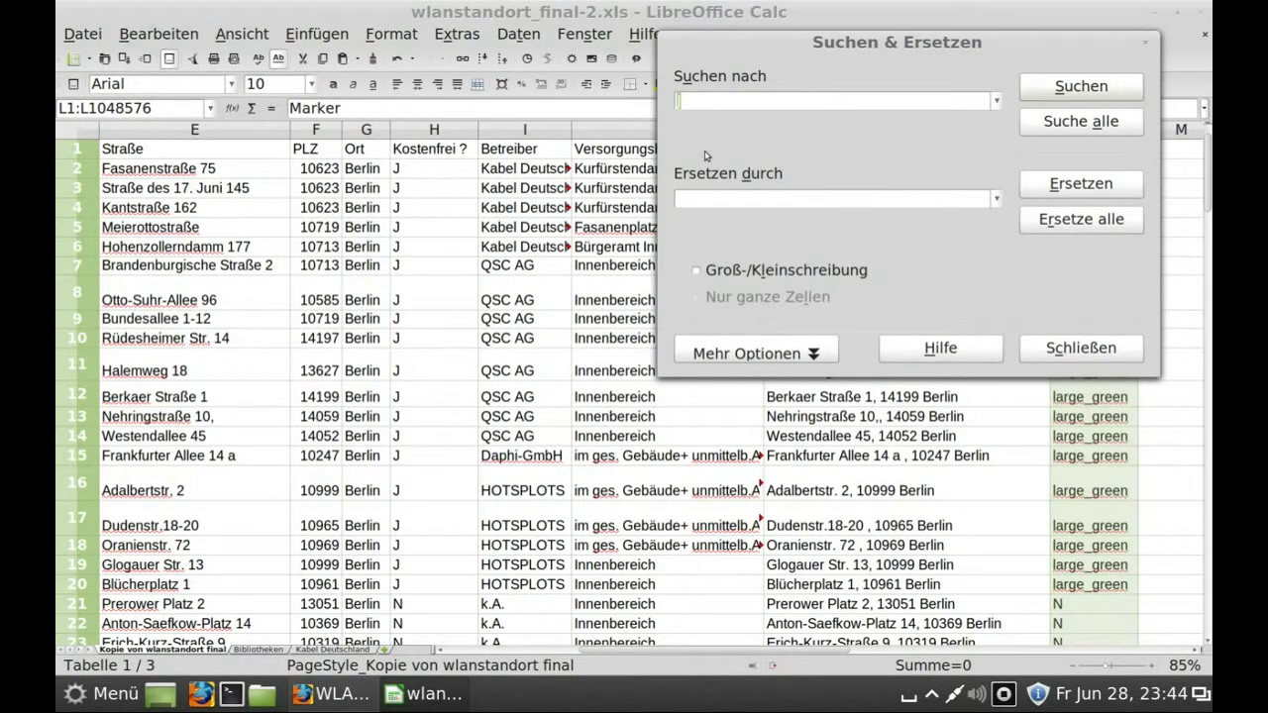
text(N)
click(768, 201)
text(l)
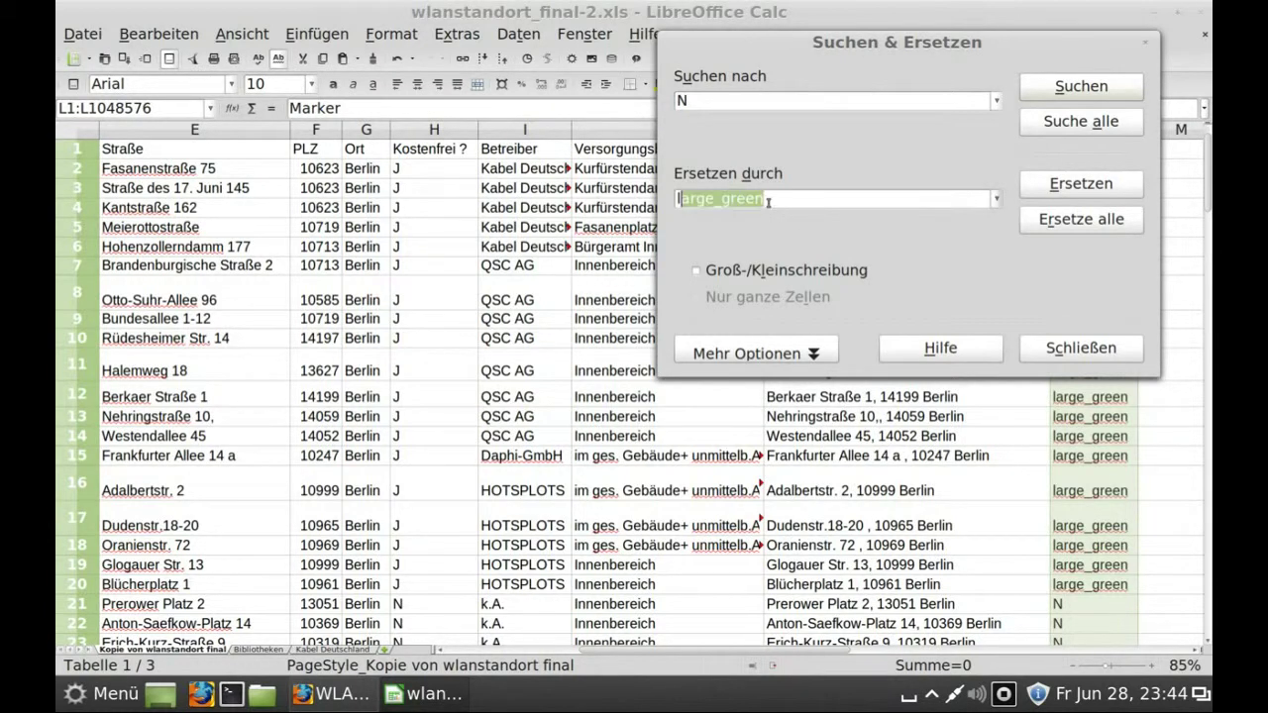
text(arge_red)
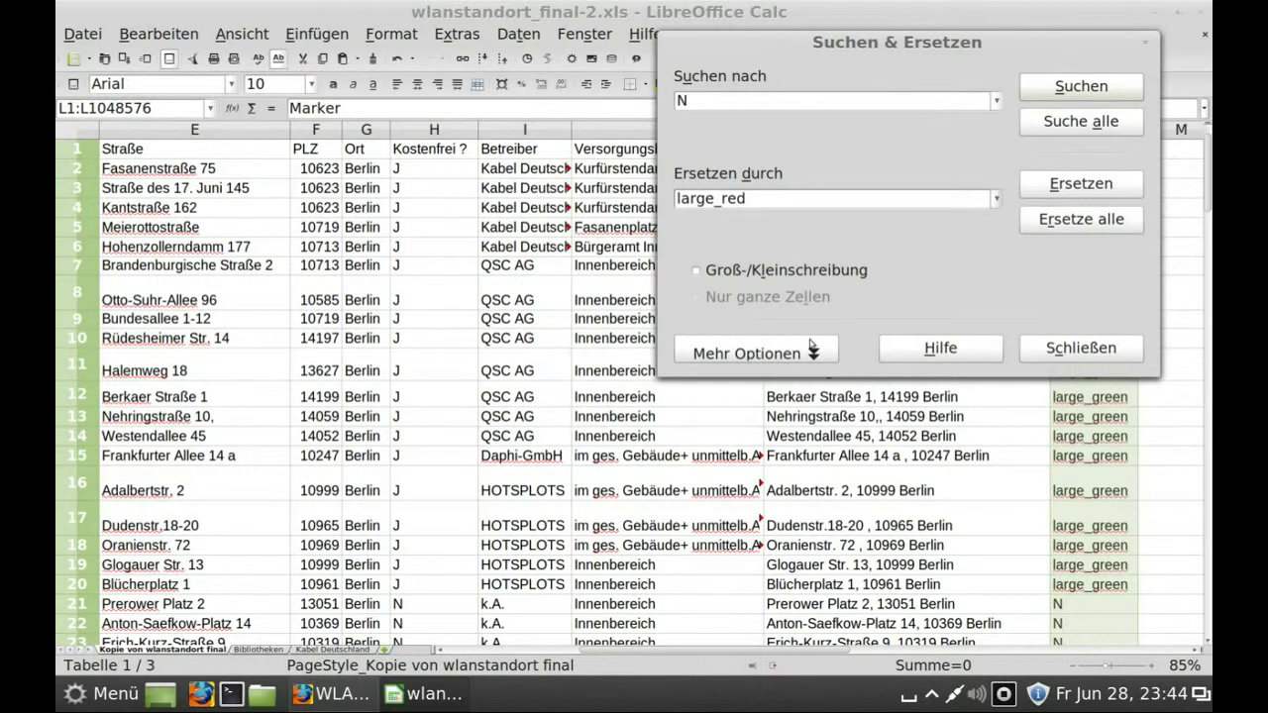
click(797, 273)
click(1089, 225)
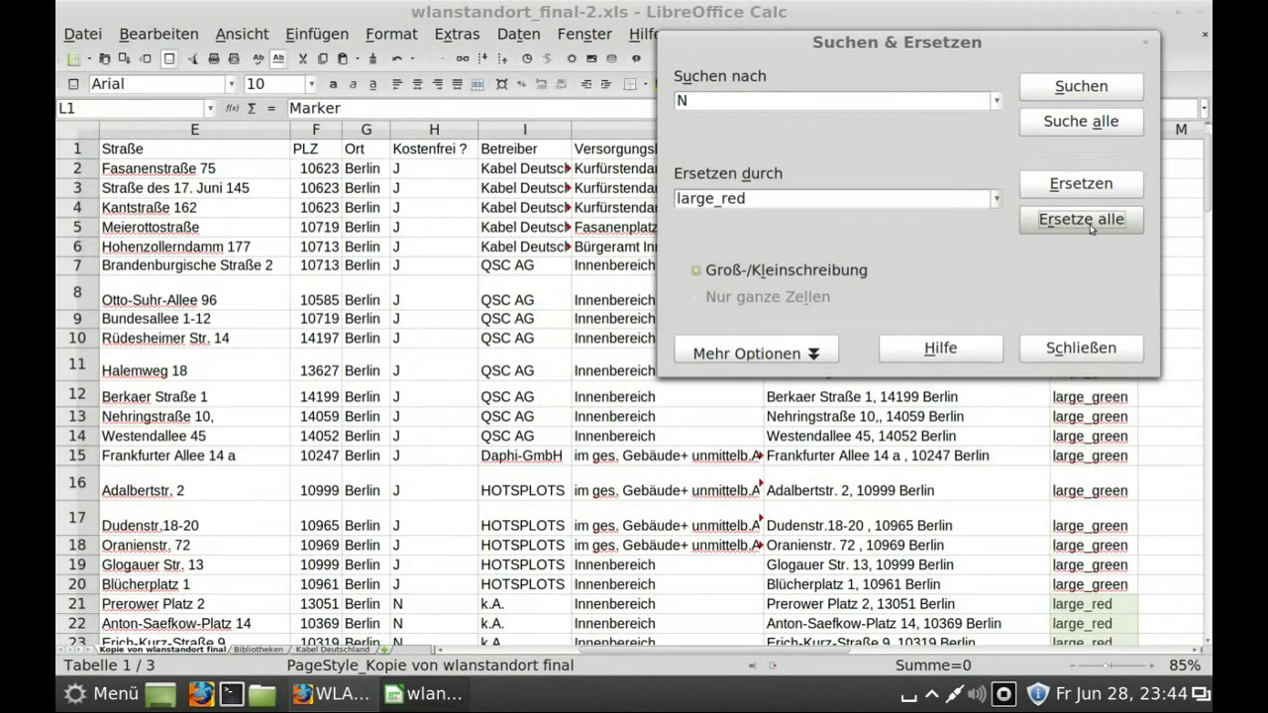
click(1076, 357)
click(1077, 342)
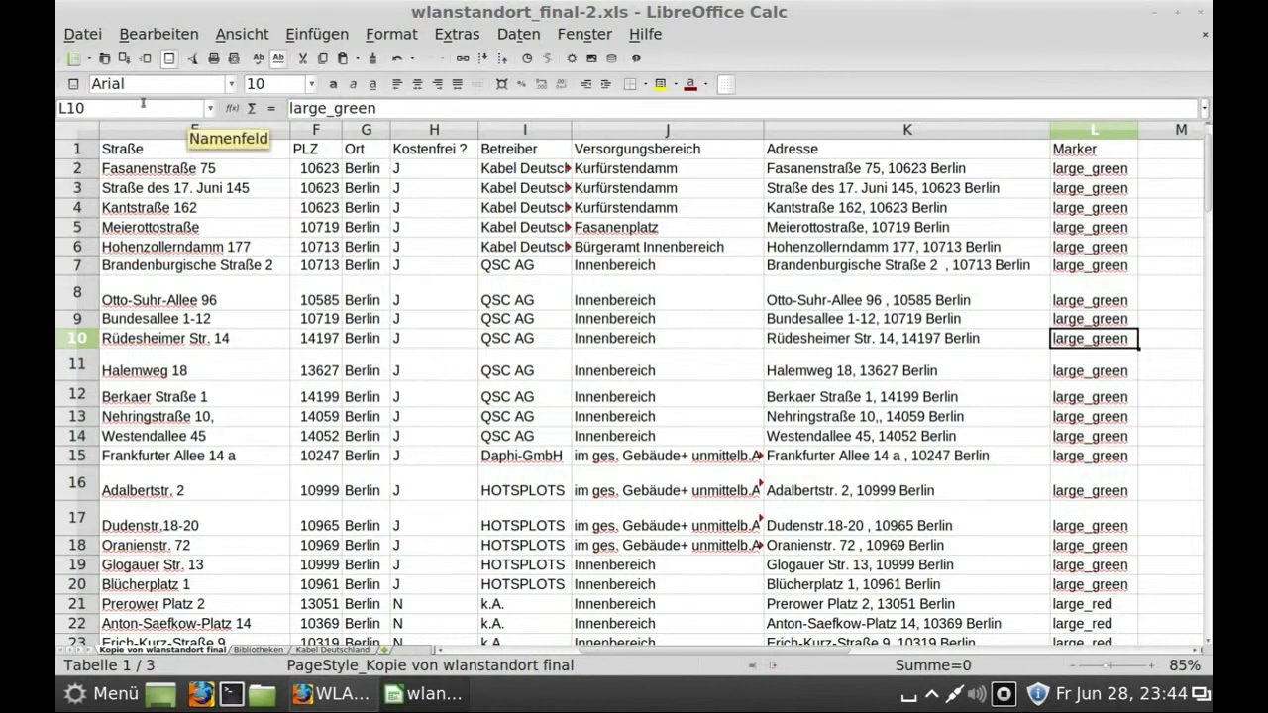
Step: Save the spreadsheet and minimize the Calc window to reach Firefox
click(82, 33)
click(135, 164)
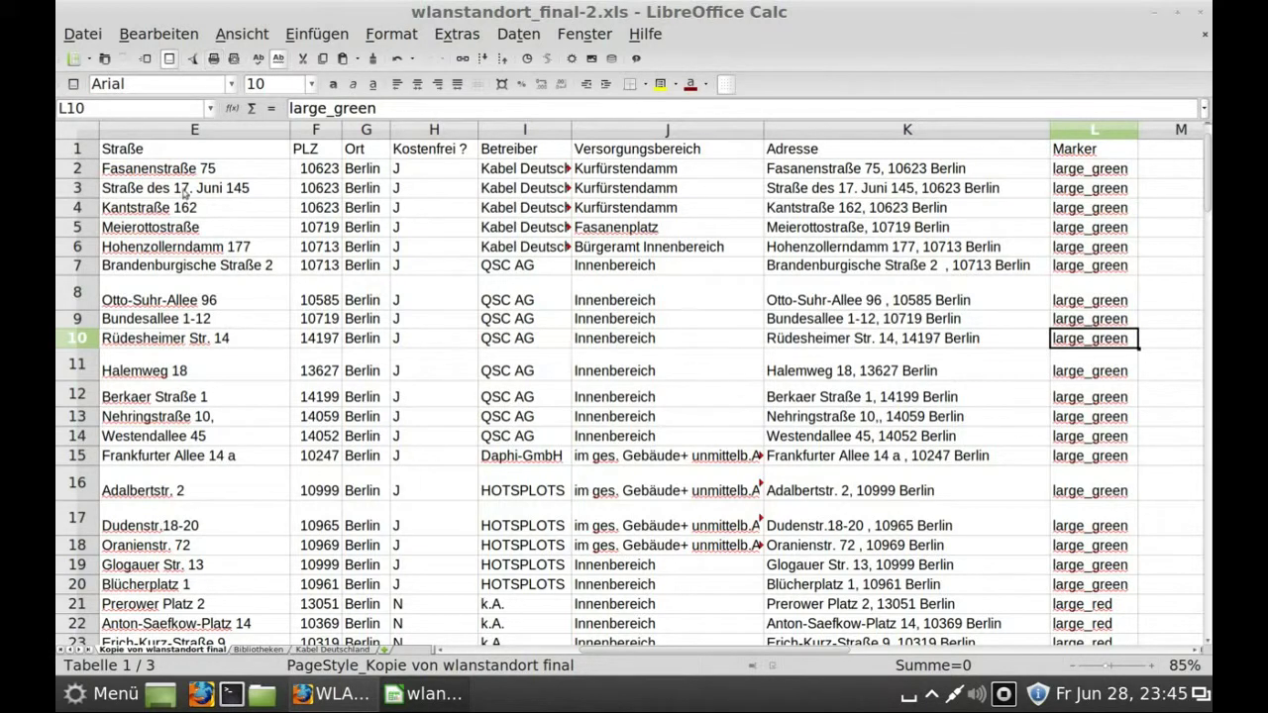
click(338, 699)
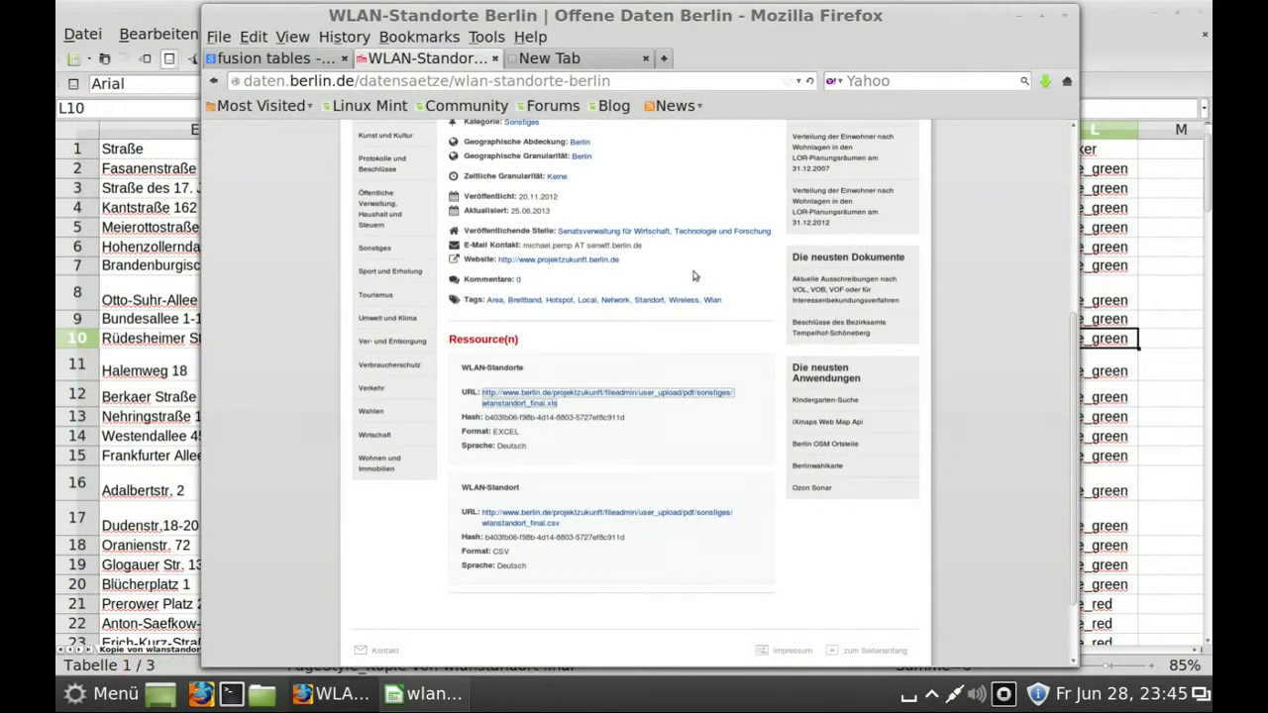
right_click(1103, 16)
click(1107, 24)
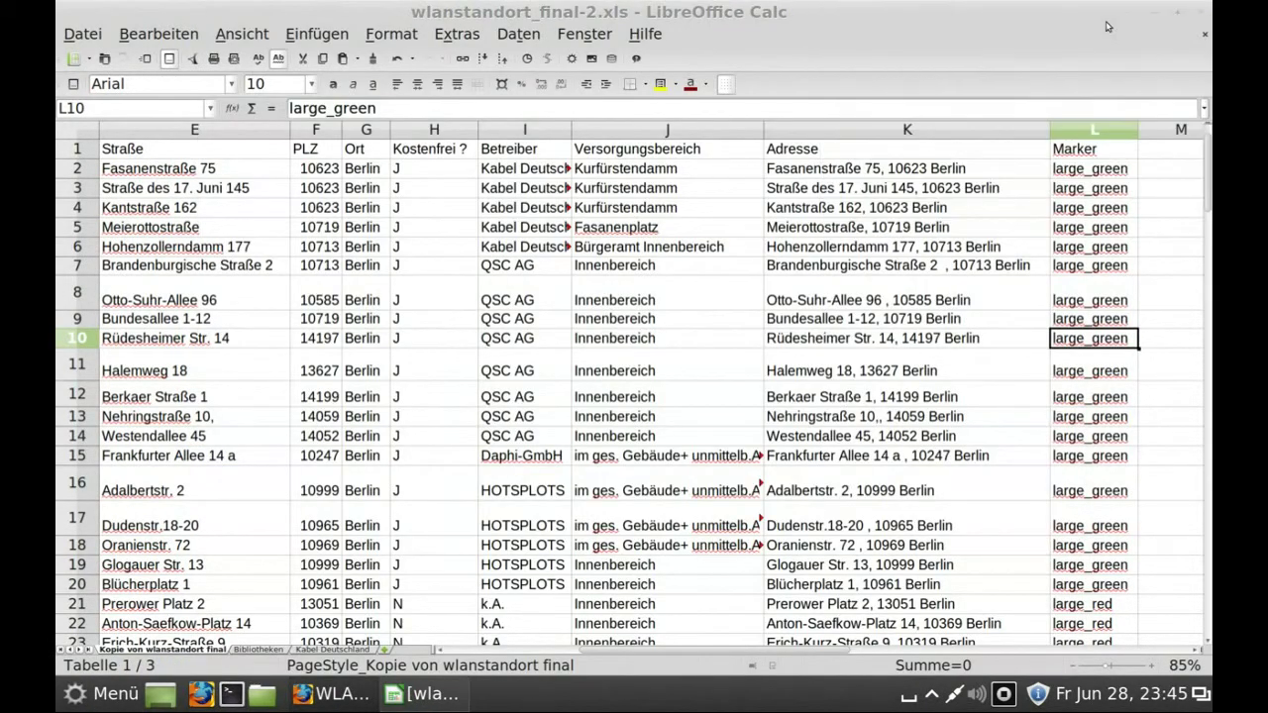
Step: In Firefox, open Google Fusion Tables from the existing search results and start creating a new table
click(303, 57)
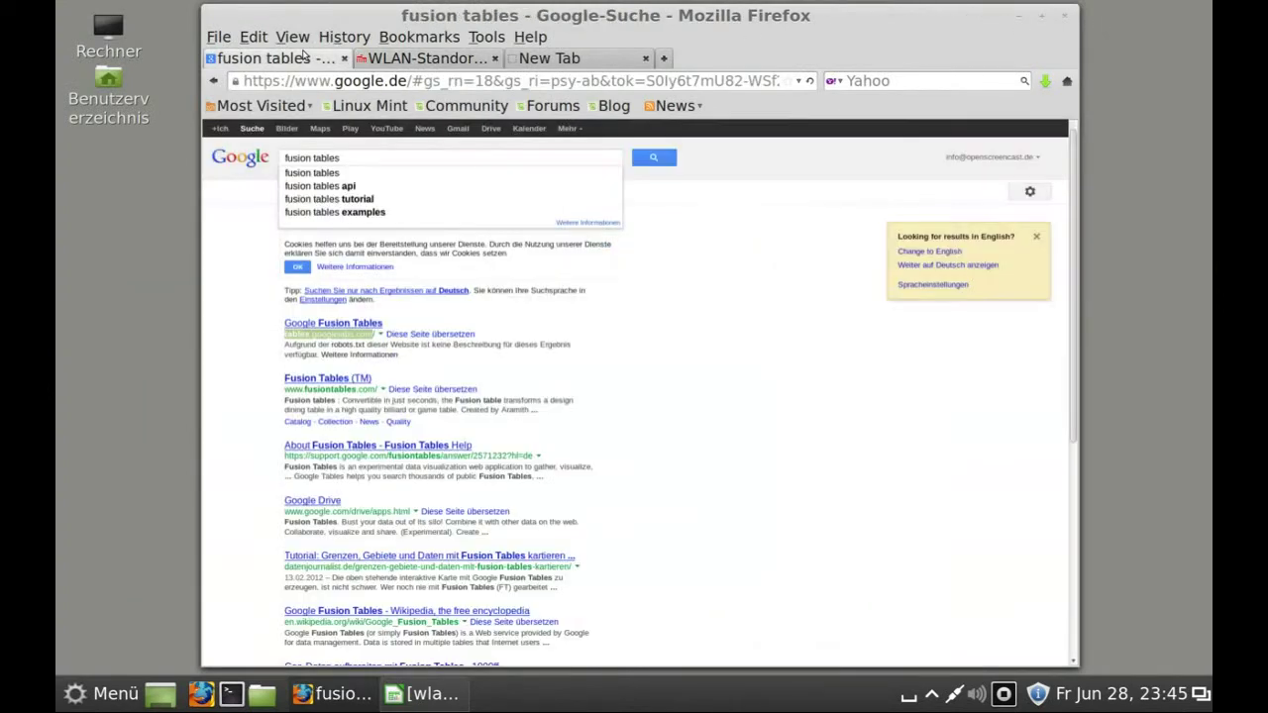
click(354, 325)
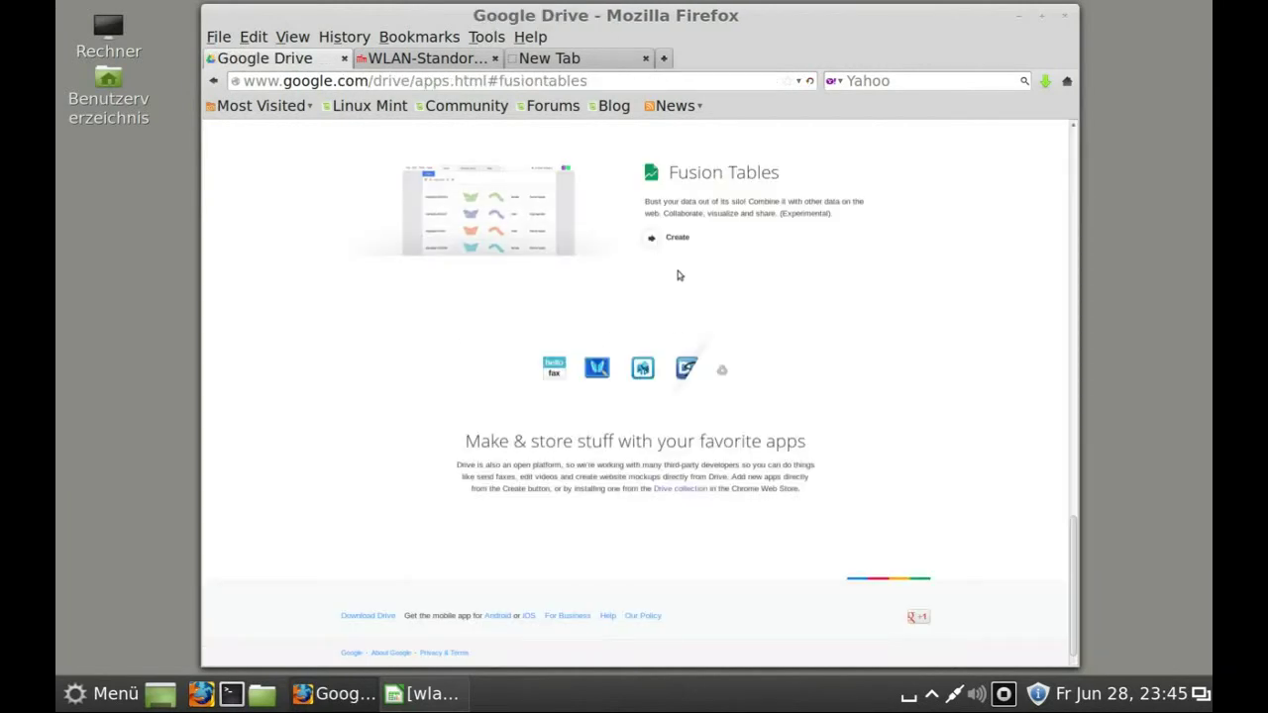
click(678, 240)
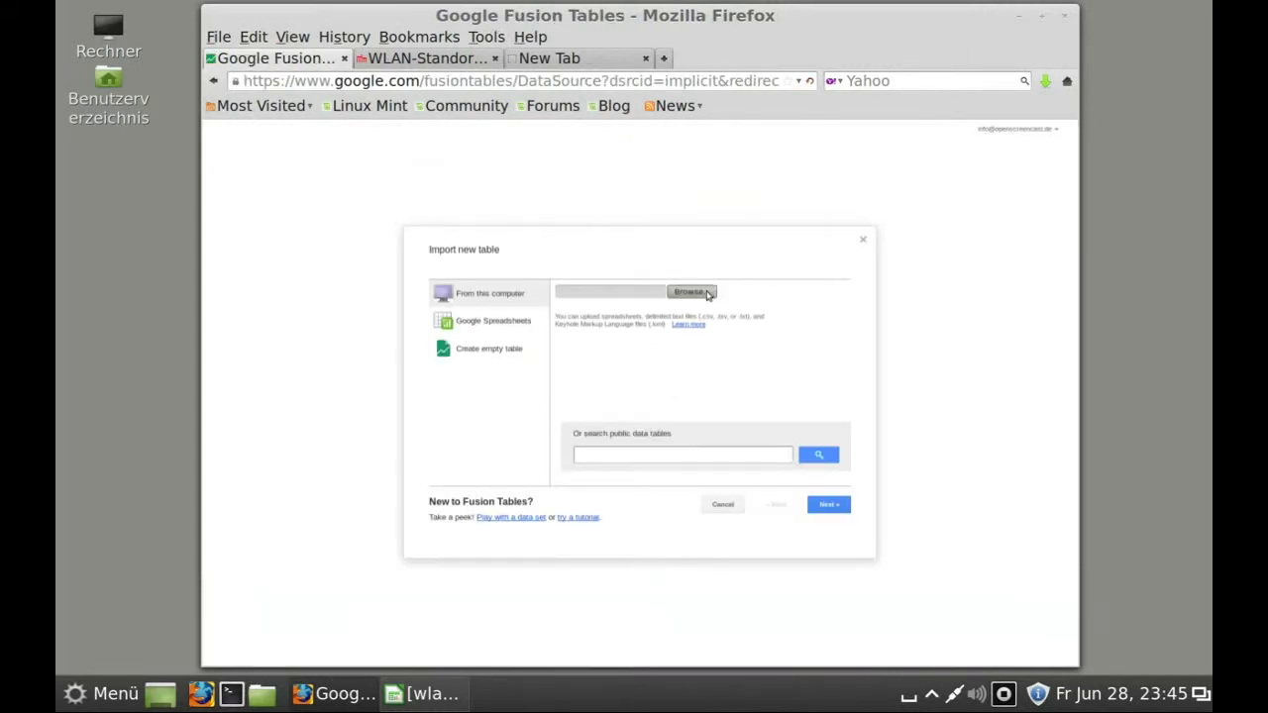
Step: Choose wlanstandort_final-2.xls from the Dokumente folder as the file to import from this computer
click(709, 294)
click(327, 318)
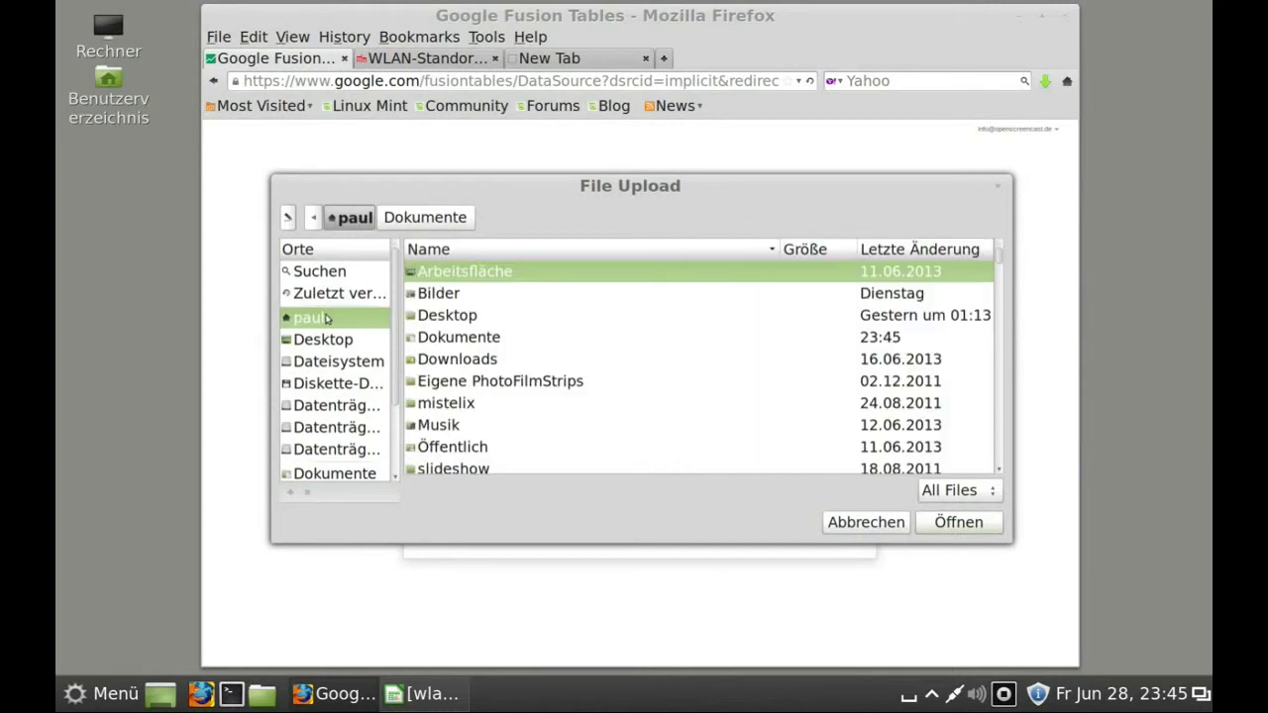
double_click(511, 337)
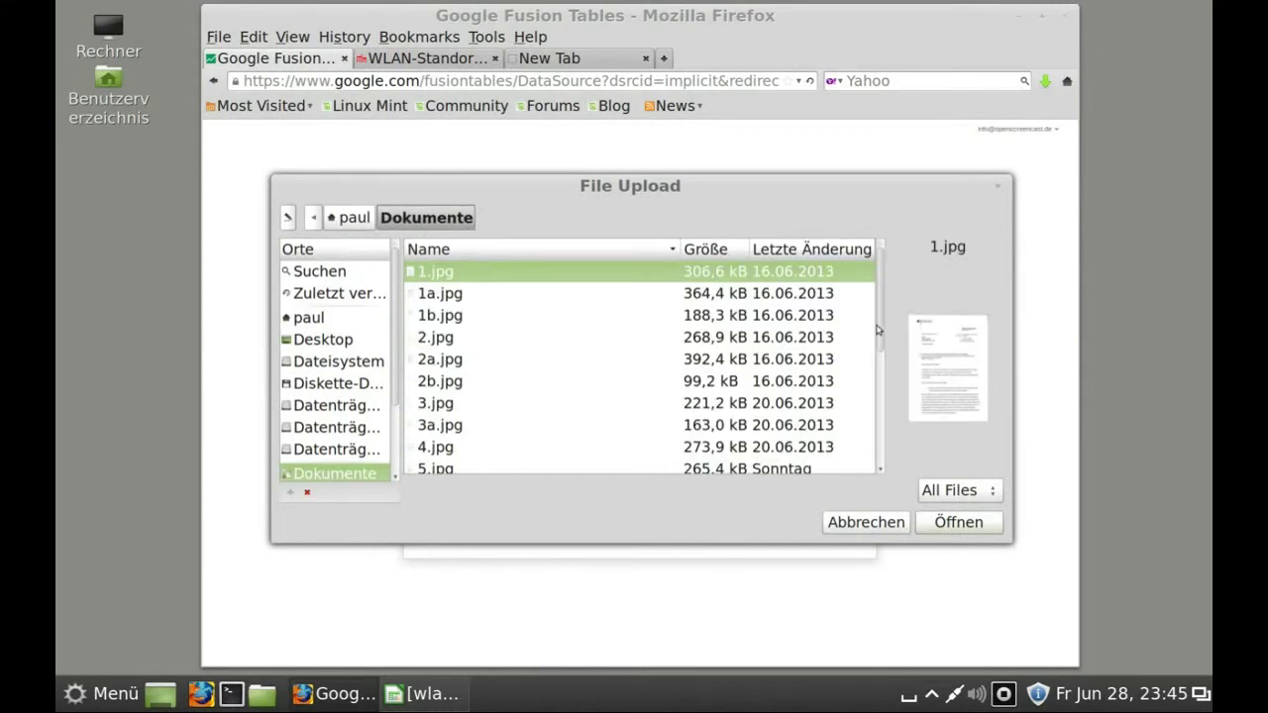
drag(876, 330, 882, 466)
click(777, 464)
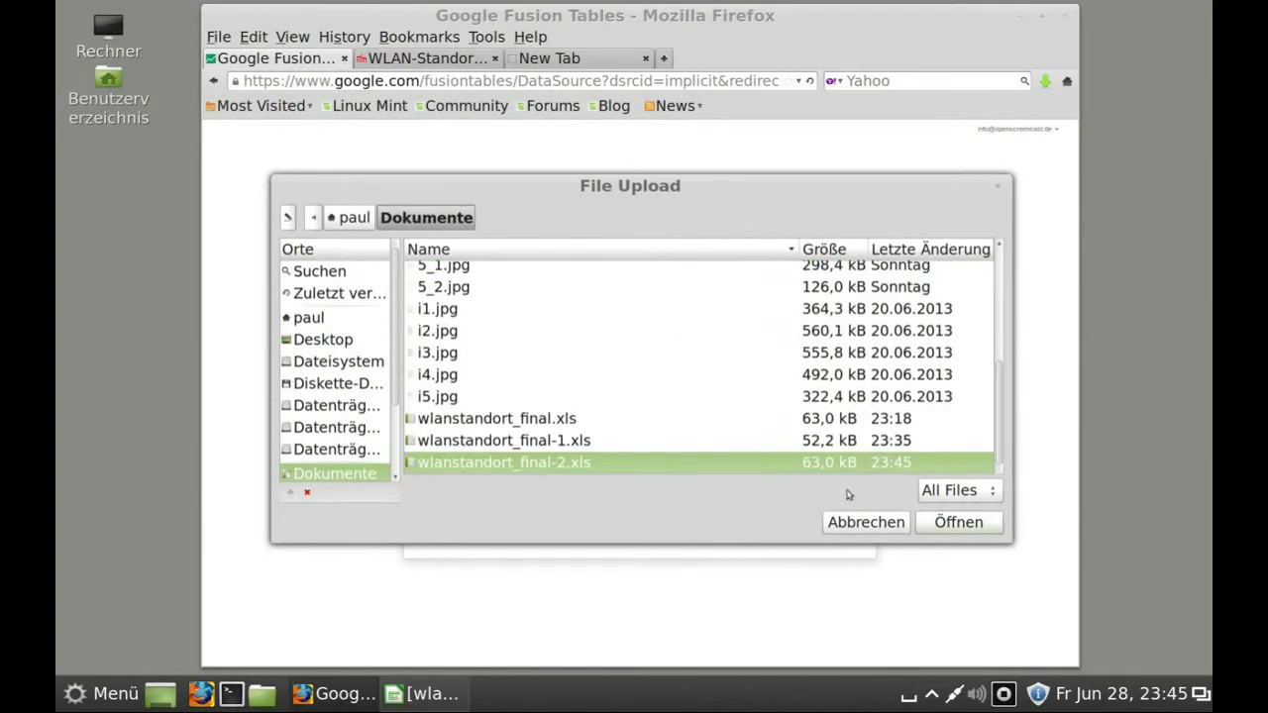
click(973, 525)
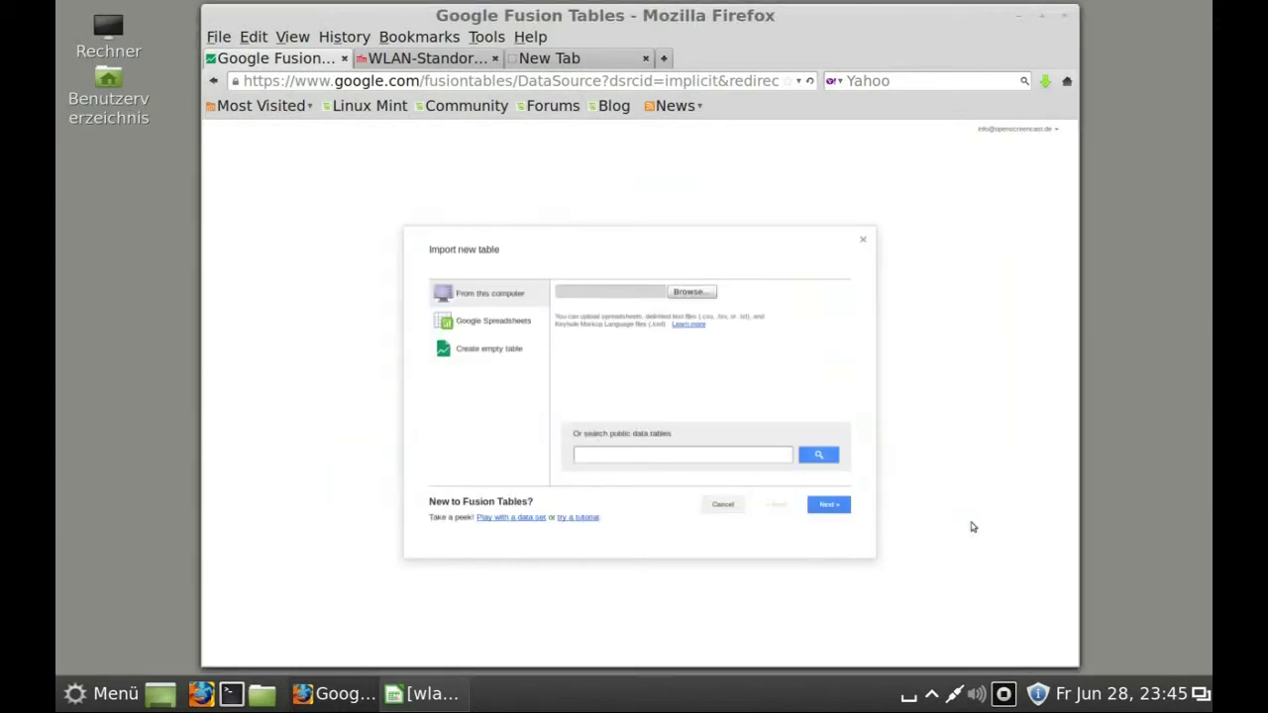
Step: Import the file with column names in row 1, keeping the table name wlanstandort_final-2 and export allowed
click(841, 505)
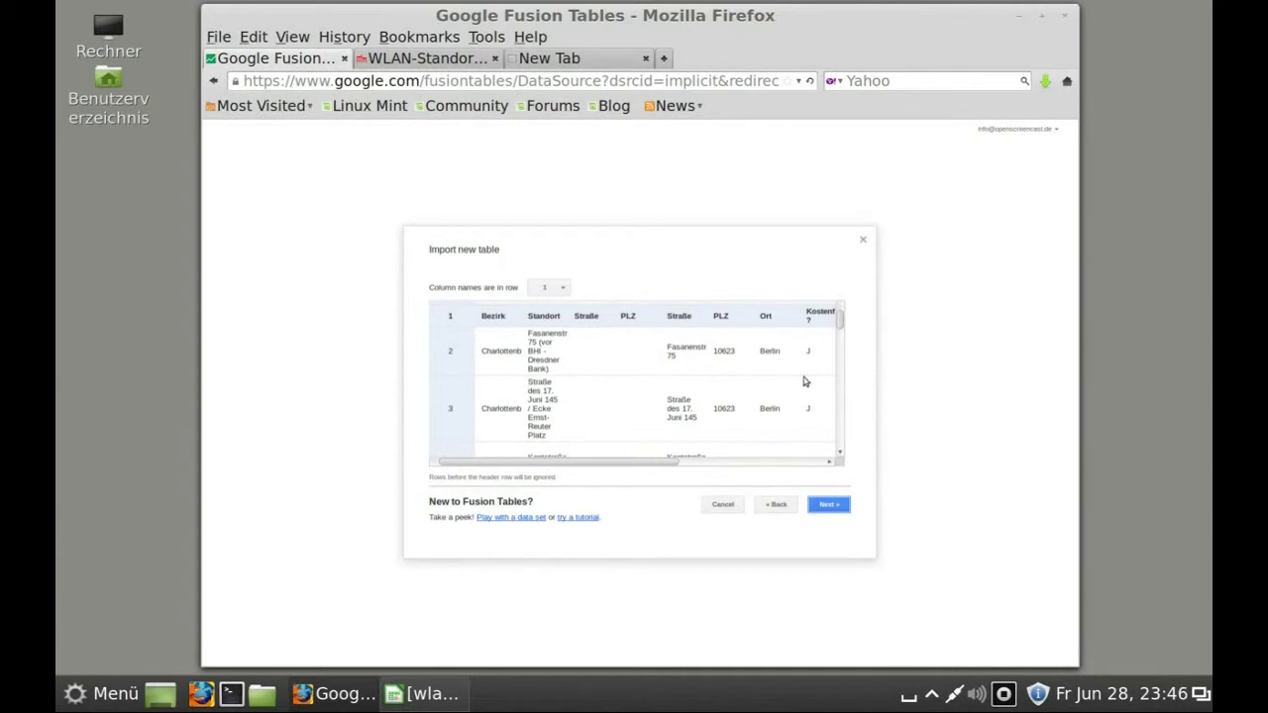
click(828, 506)
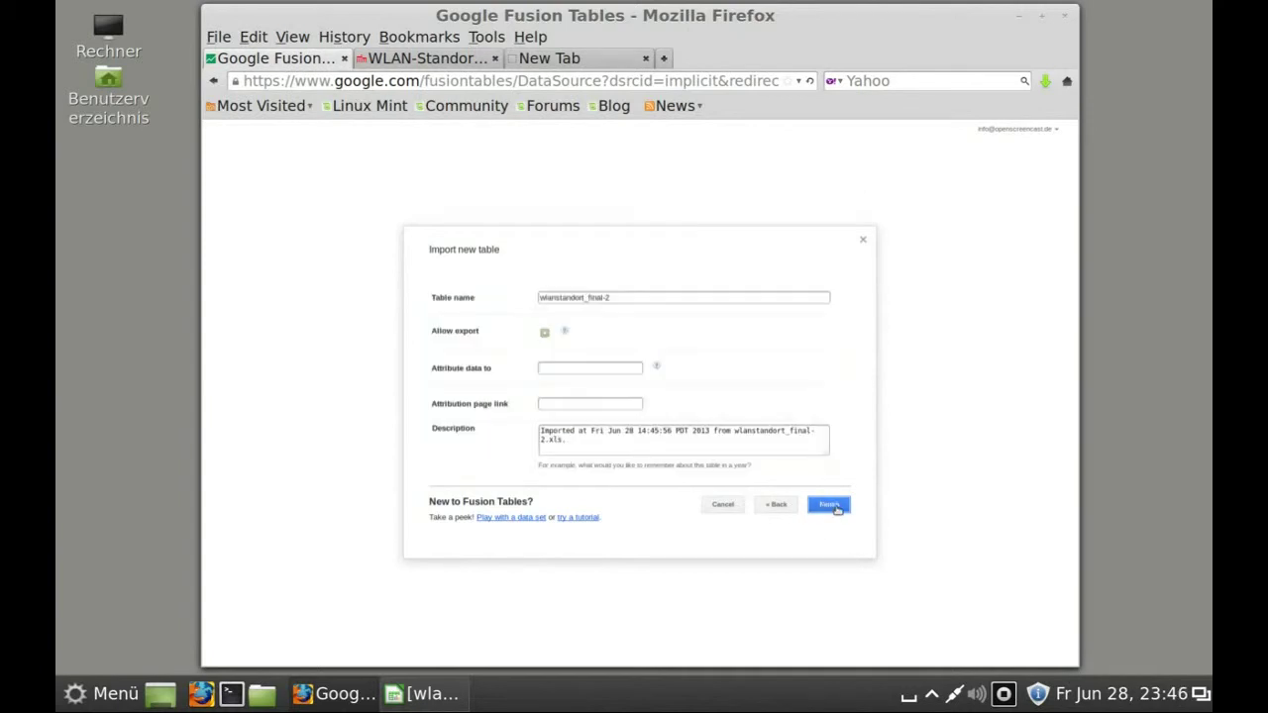
click(829, 505)
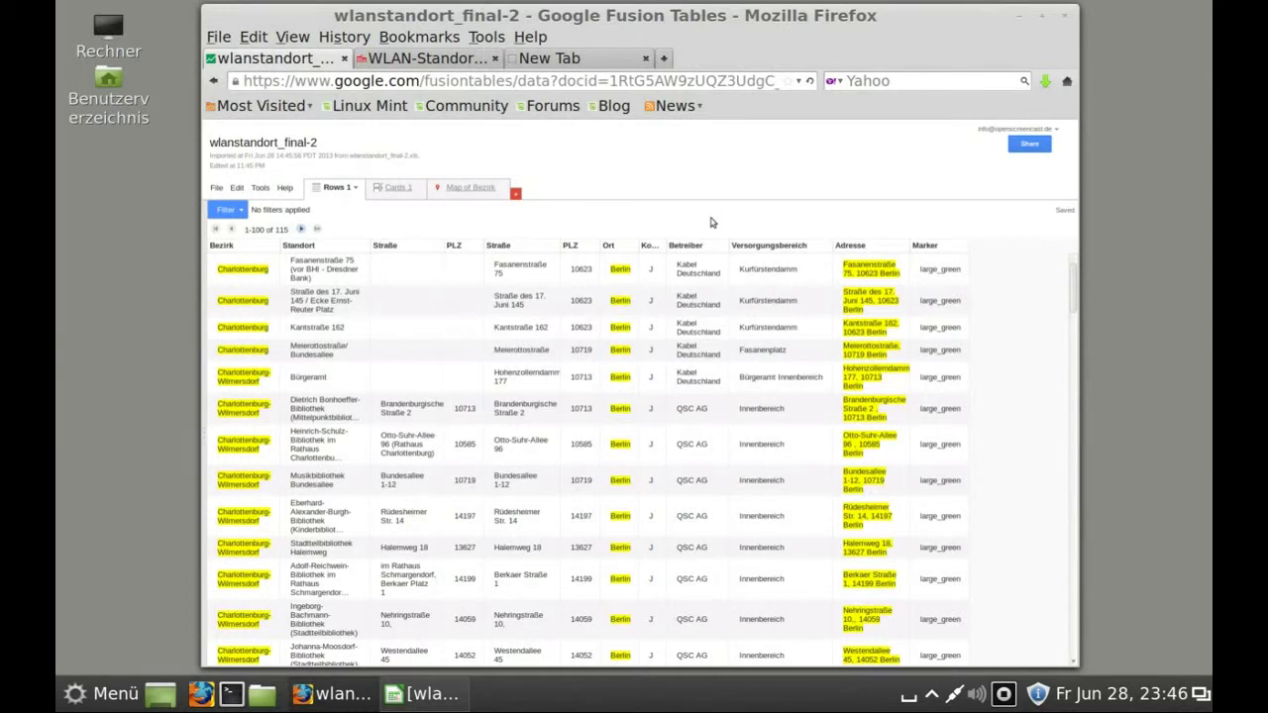
Step: Open the map of the table and set its location column to Adresse for geocoding
click(480, 189)
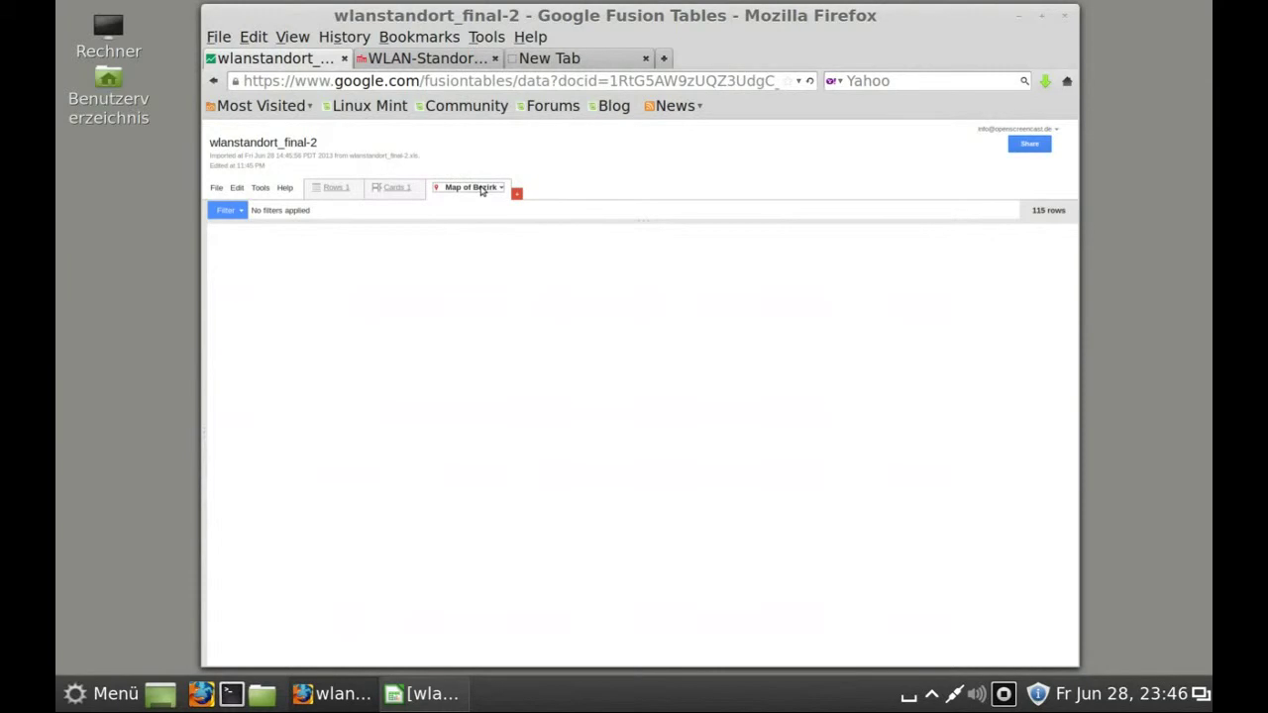
click(501, 189)
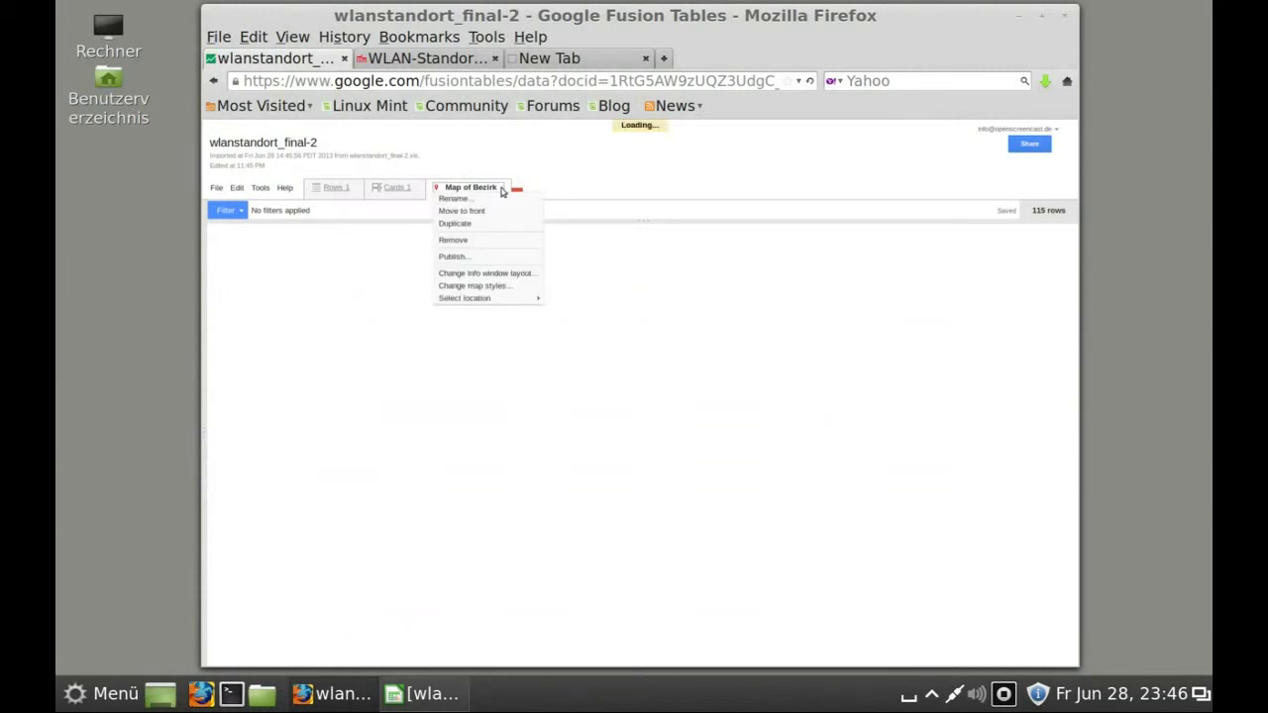
mouse_move(498, 302)
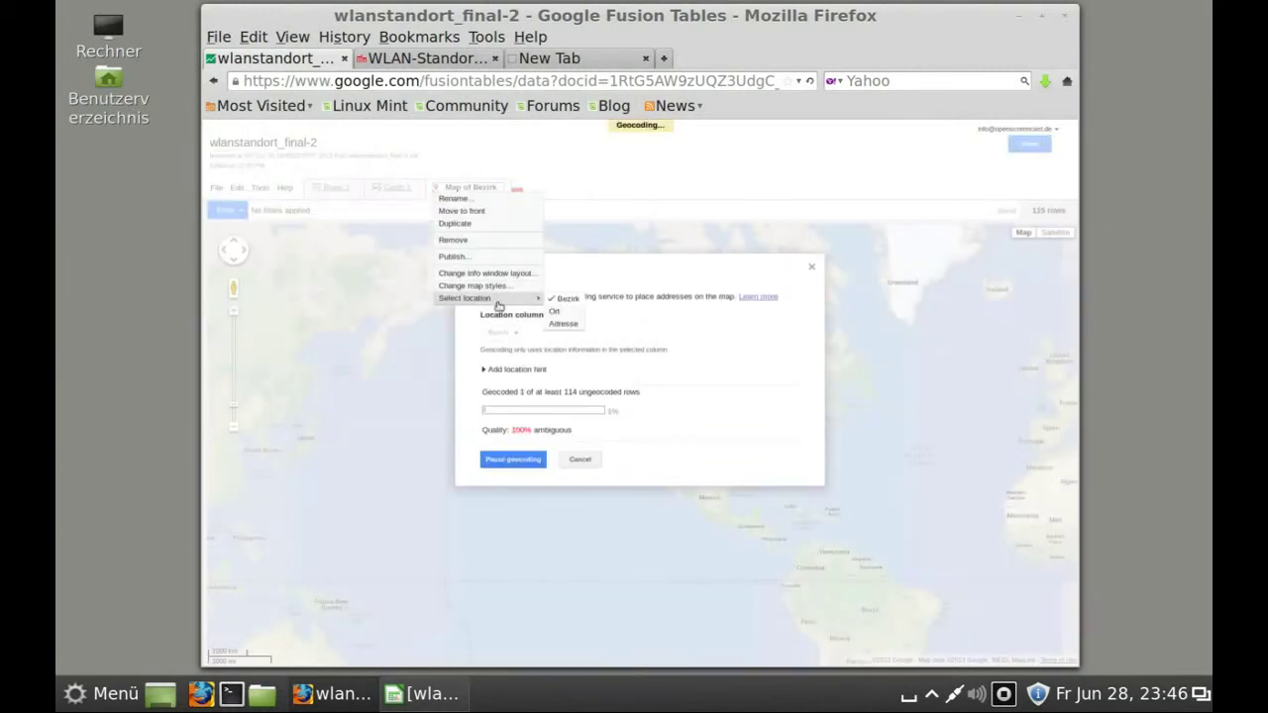
click(561, 324)
key(Return)
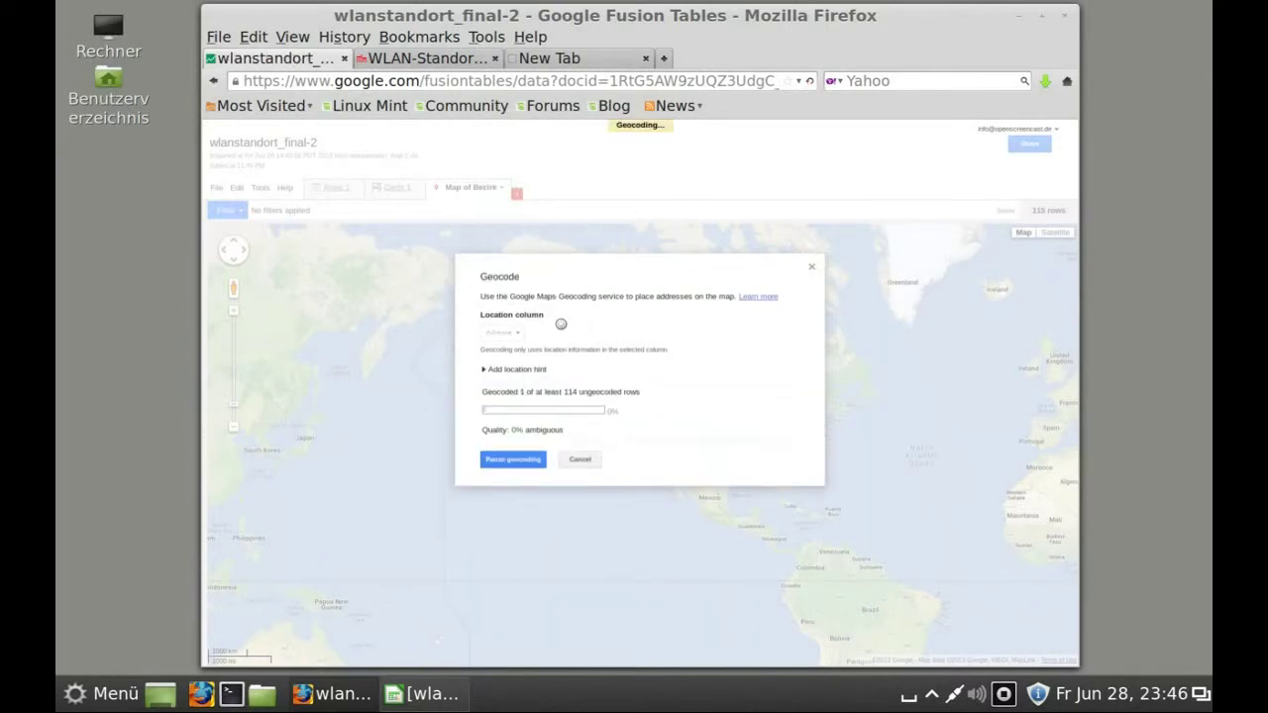